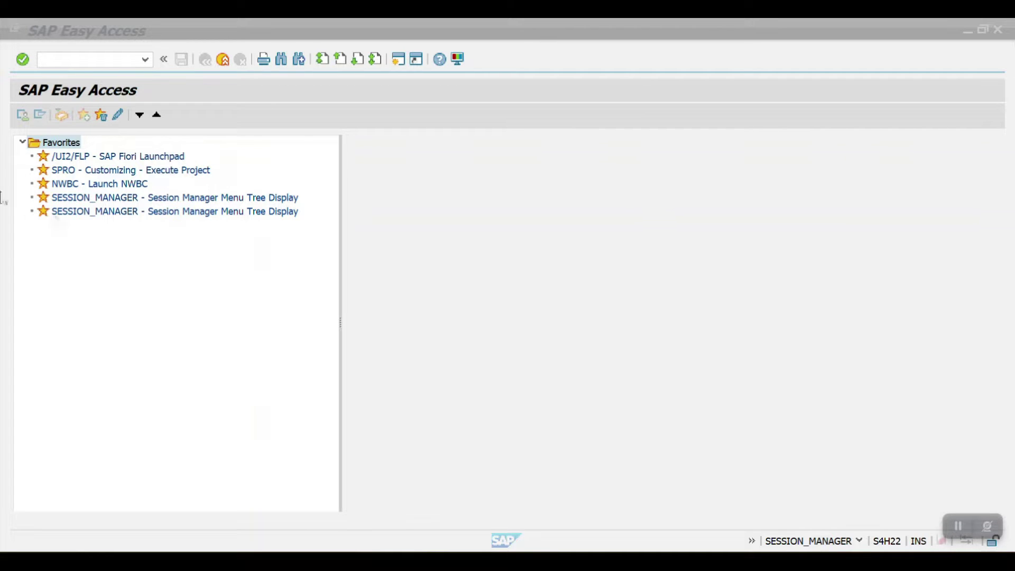
- Run transaction FINSC_LEDGER and dismiss the consistency check messages
left_click(89, 59)
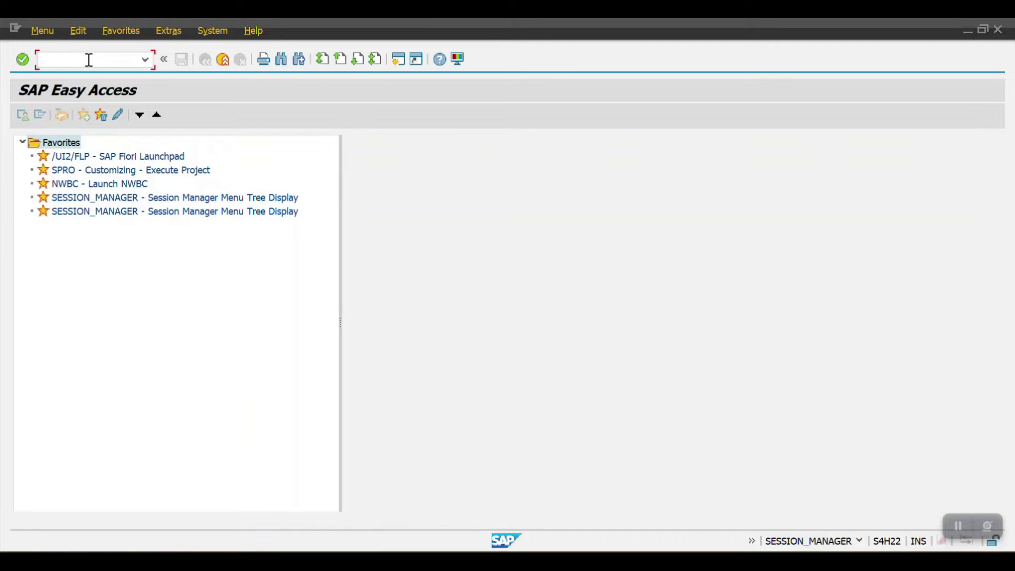
type("FIN")
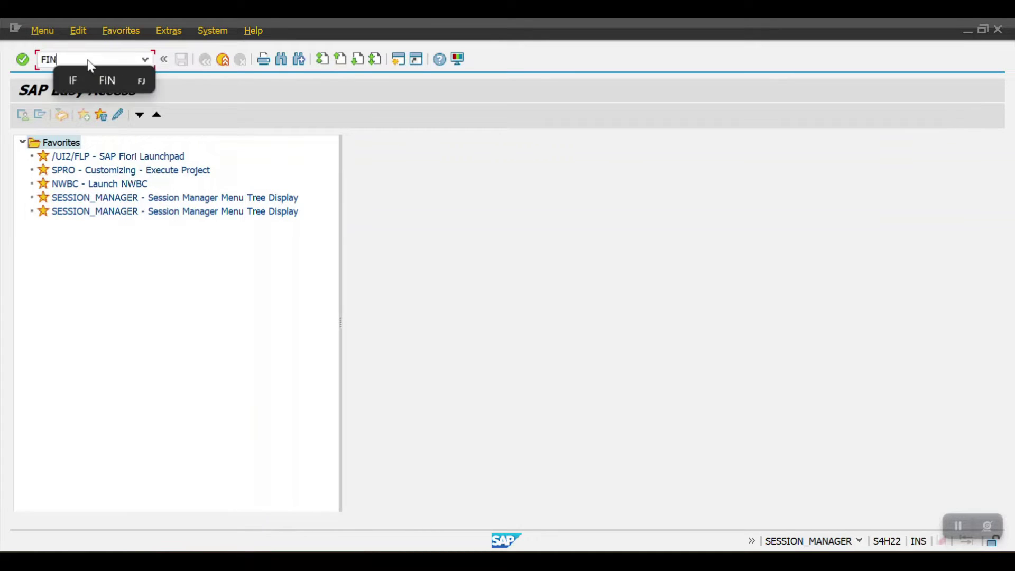
type("SC_LEDGER")
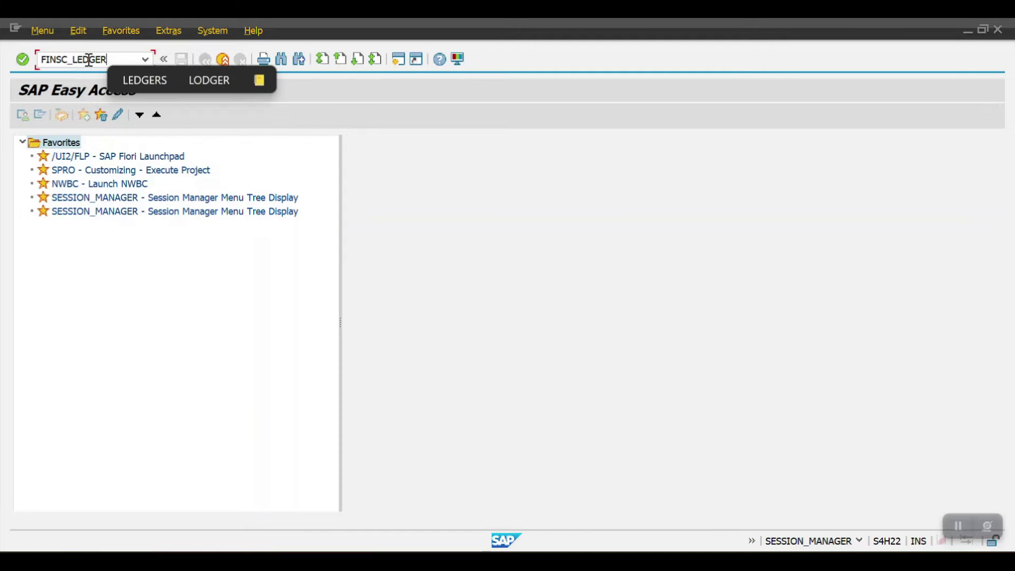
key("Return")
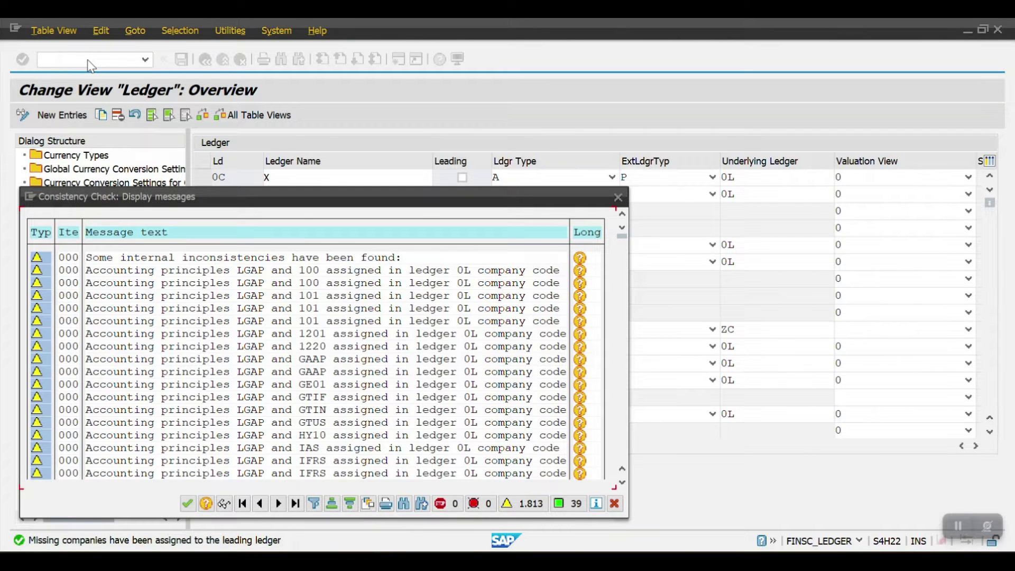
left_click(187, 503)
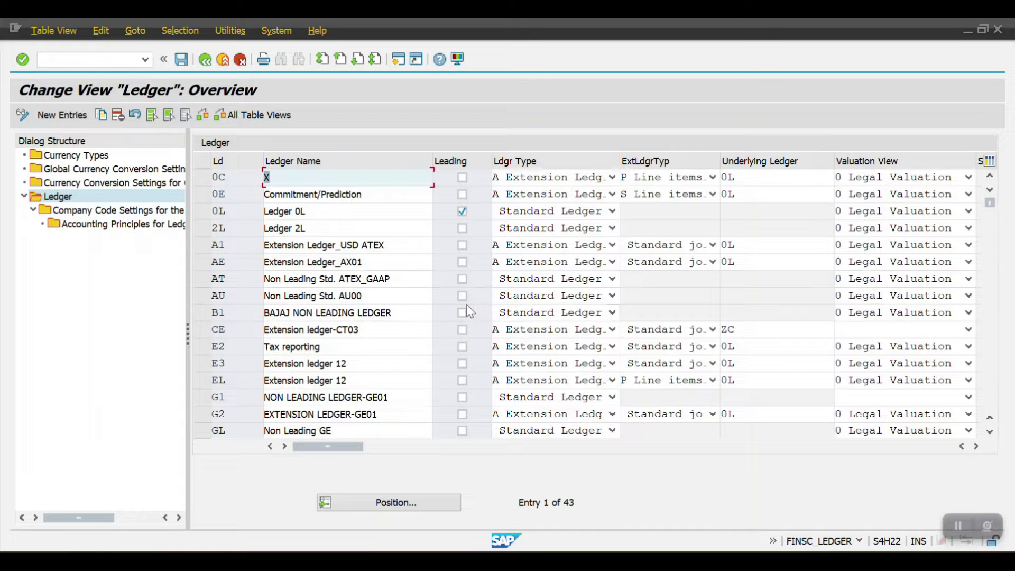
- Review the Currency Types and the Global Currency Conversion Settings in the ledger configuration
left_click(202, 211)
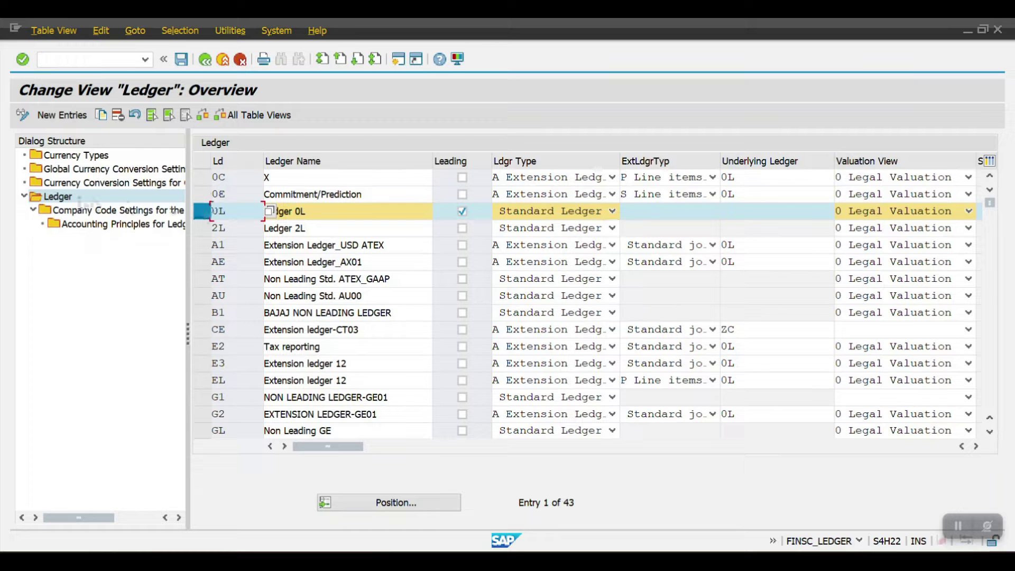
left_click(199, 211)
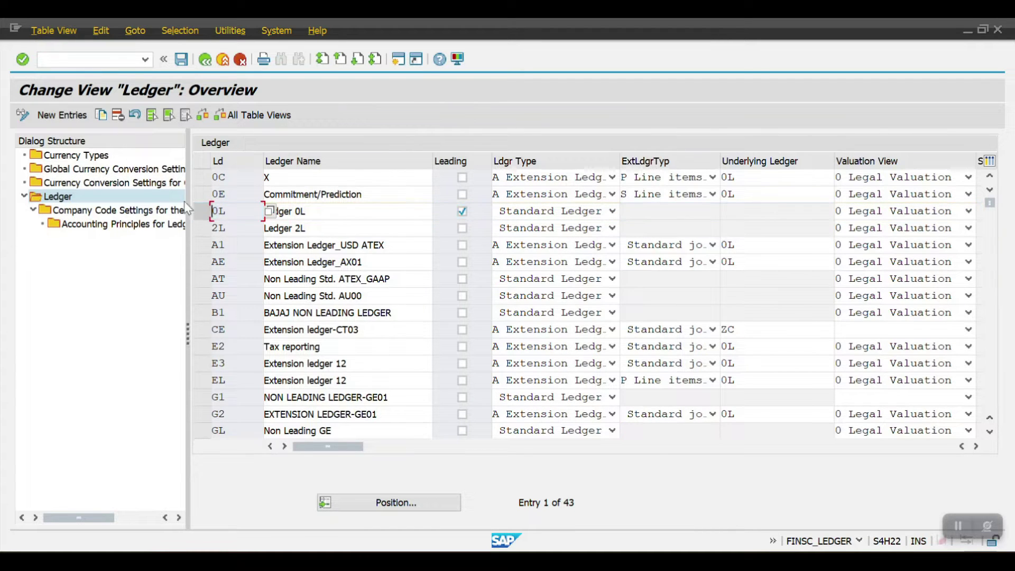
double_click(120, 170)
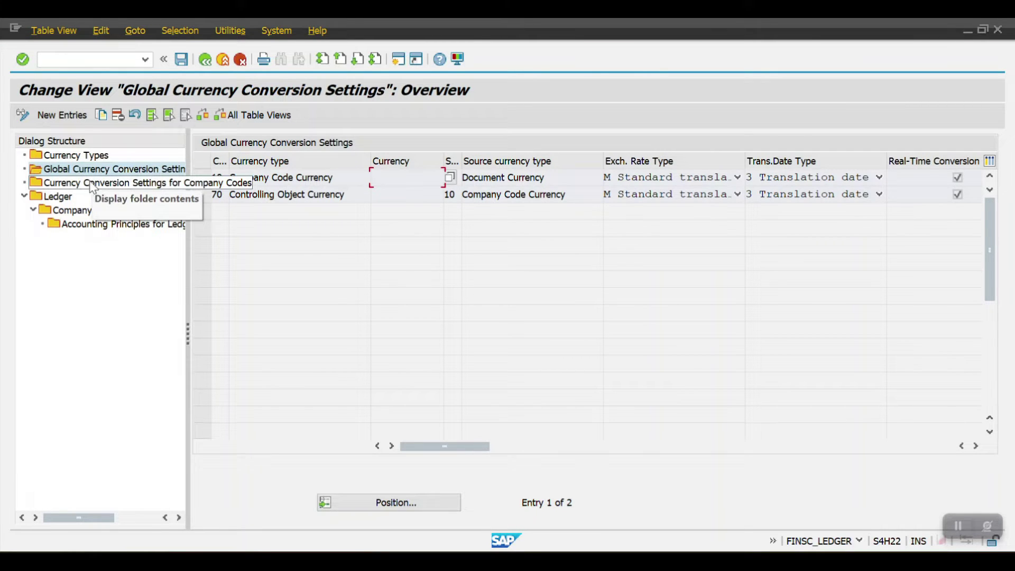
double_click(79, 155)
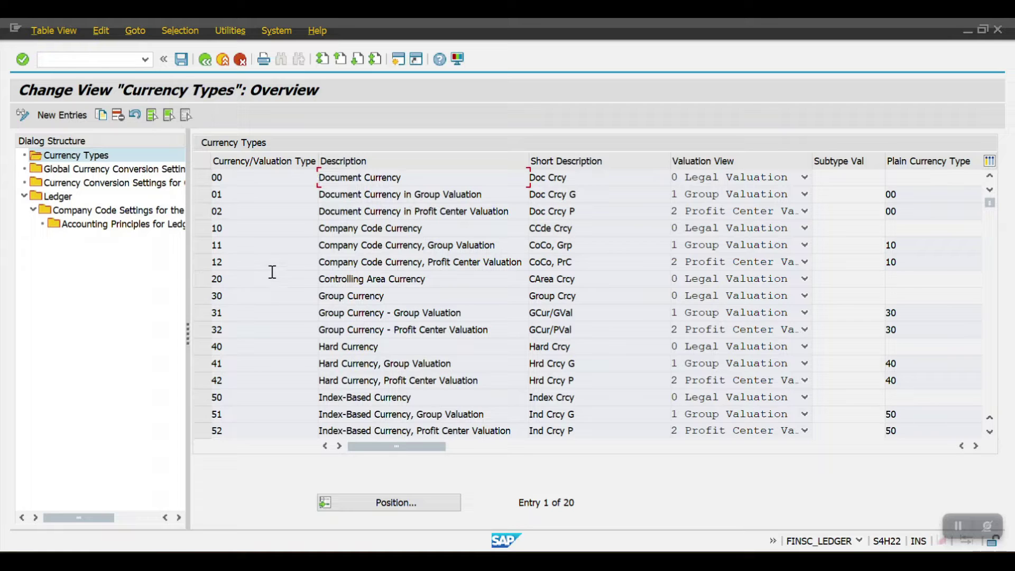
left_click(90, 169)
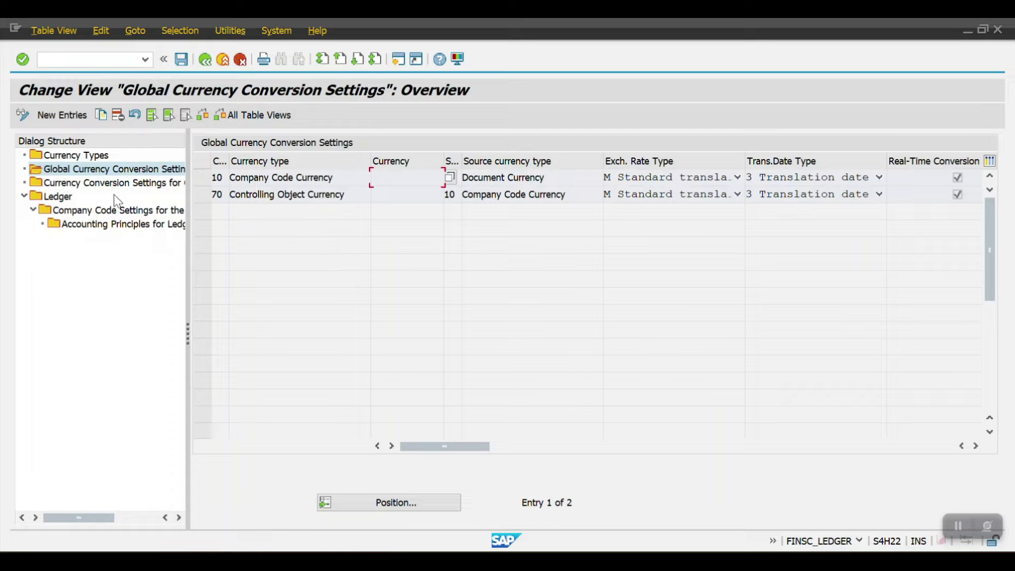
- Open the Currency Conversion Settings for Company Codes and dismiss the consistency check messages
left_click(77, 186)
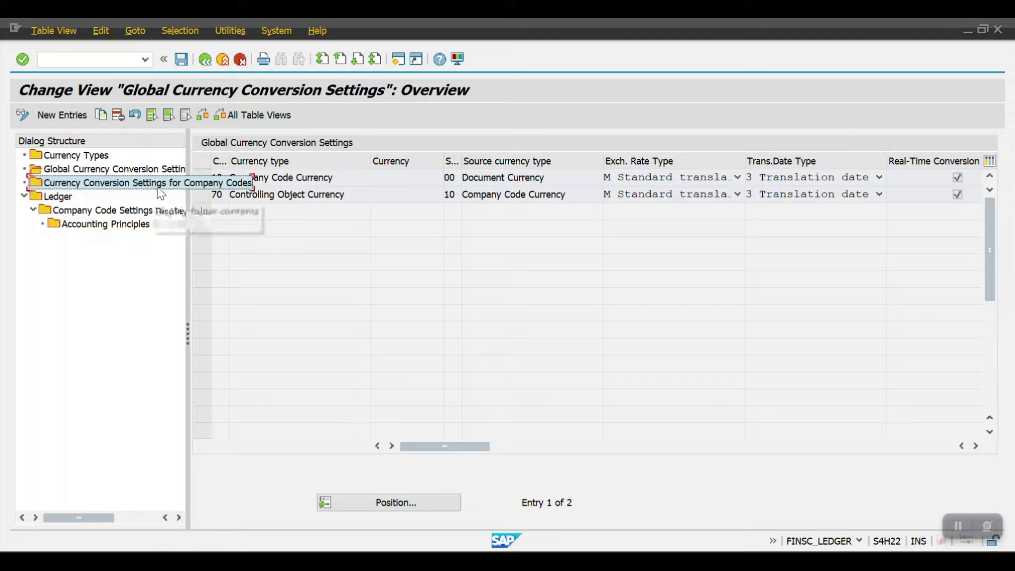
double_click(118, 185)
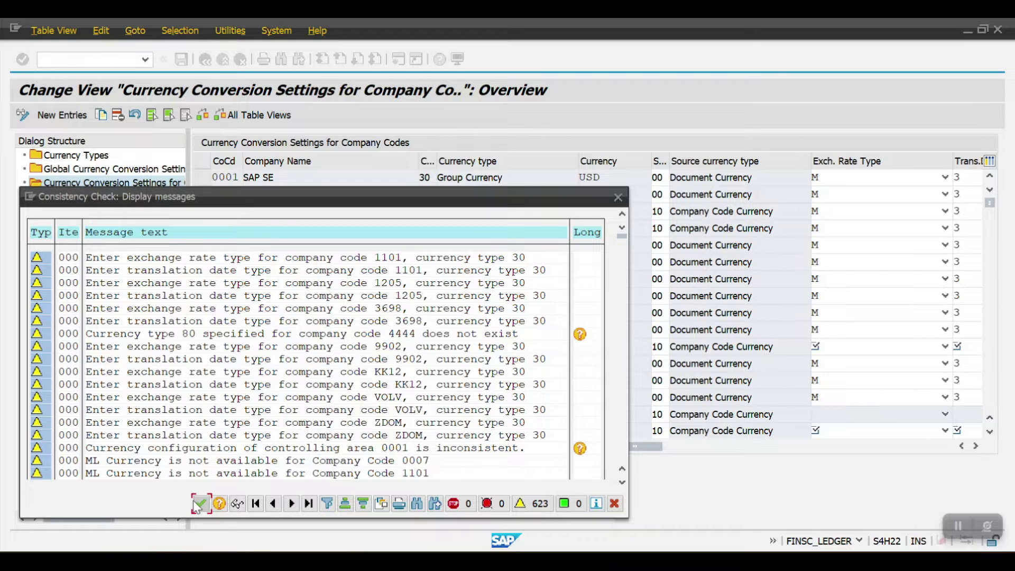
left_click(199, 505)
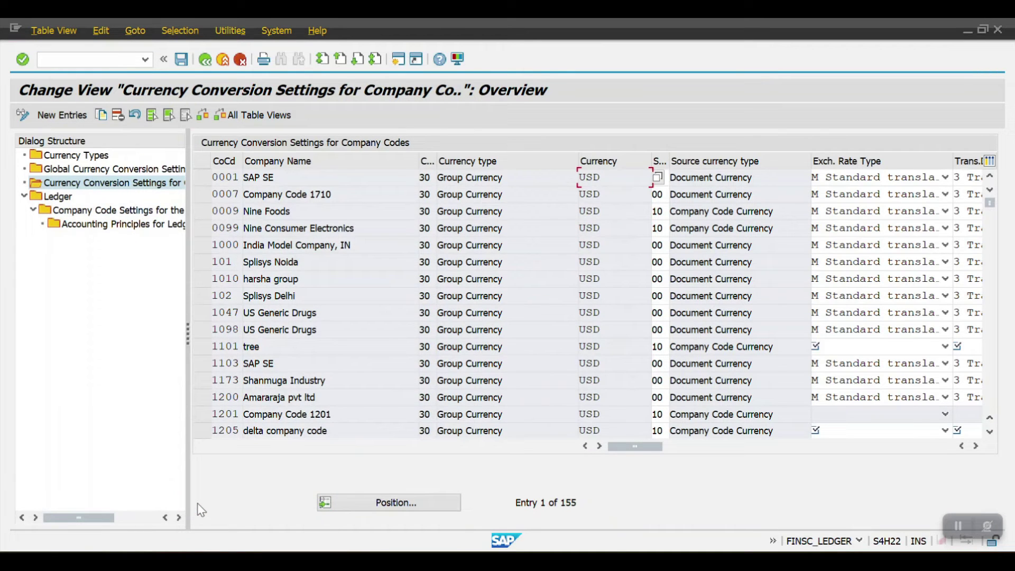
- Look up company code 2009 in the company code currency conversion settings and examine the neighbouring entries
left_click(399, 503)
type("2009")
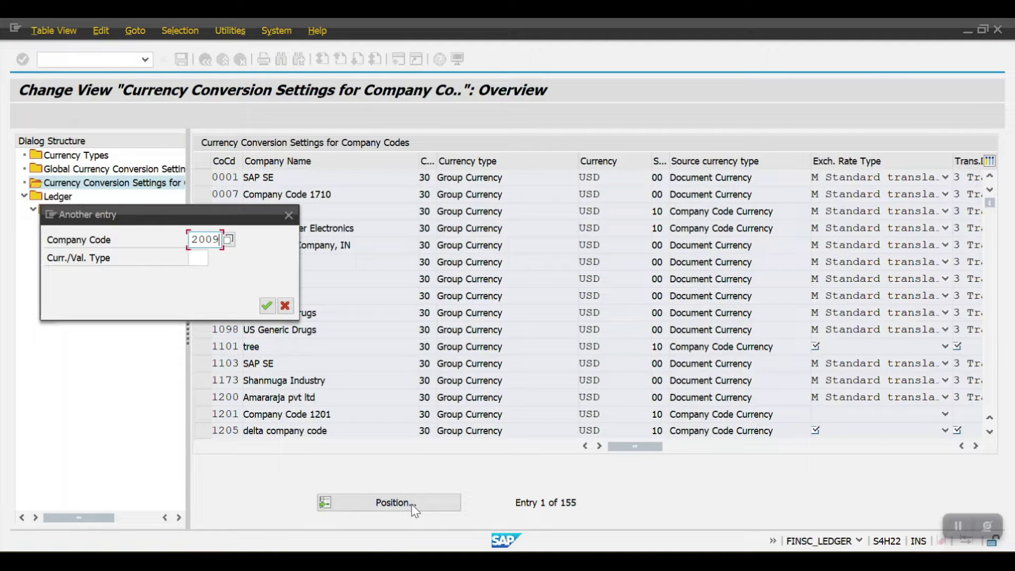
key("Return")
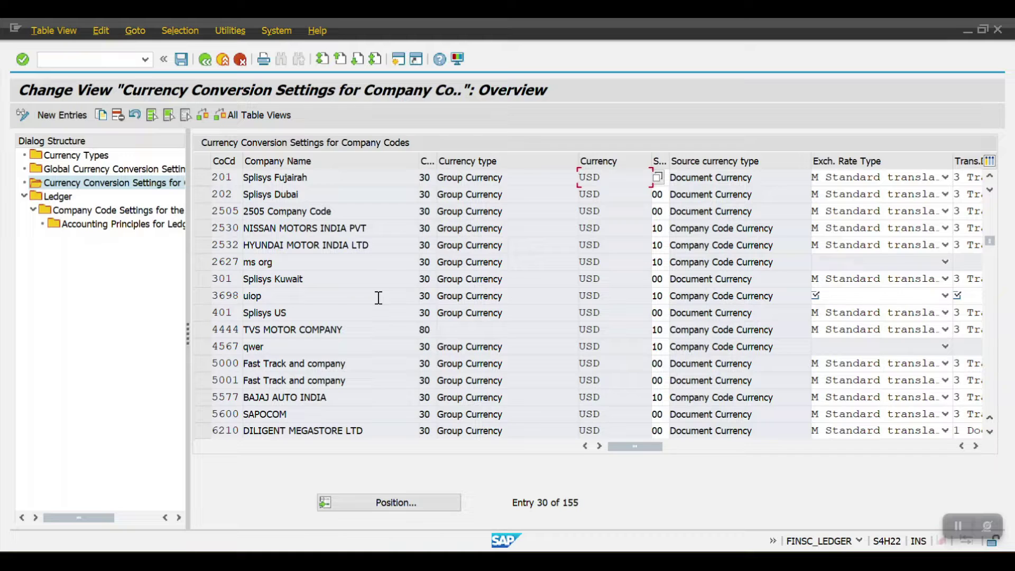
scroll(378, 298, "up", 1)
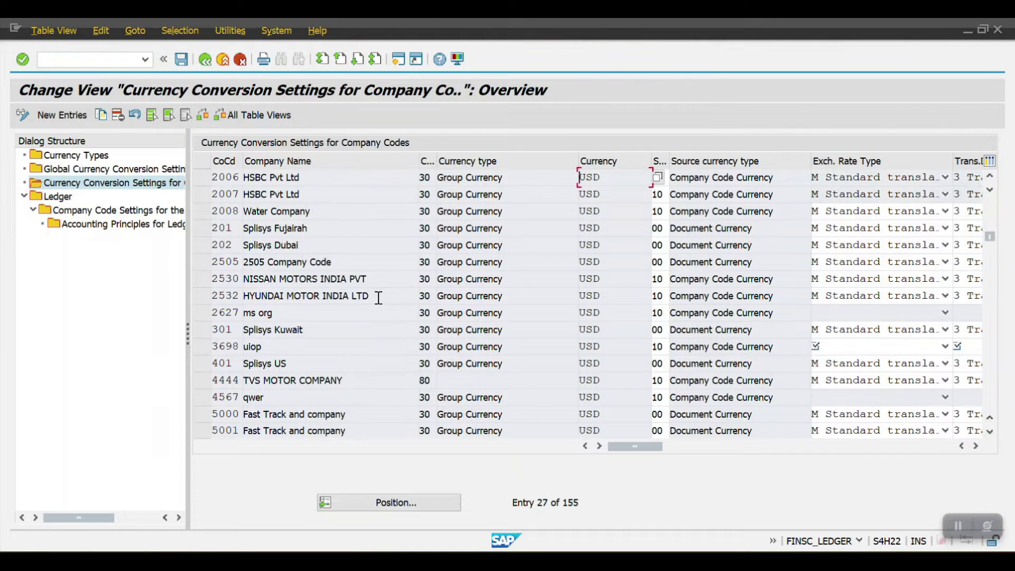
left_click(202, 213)
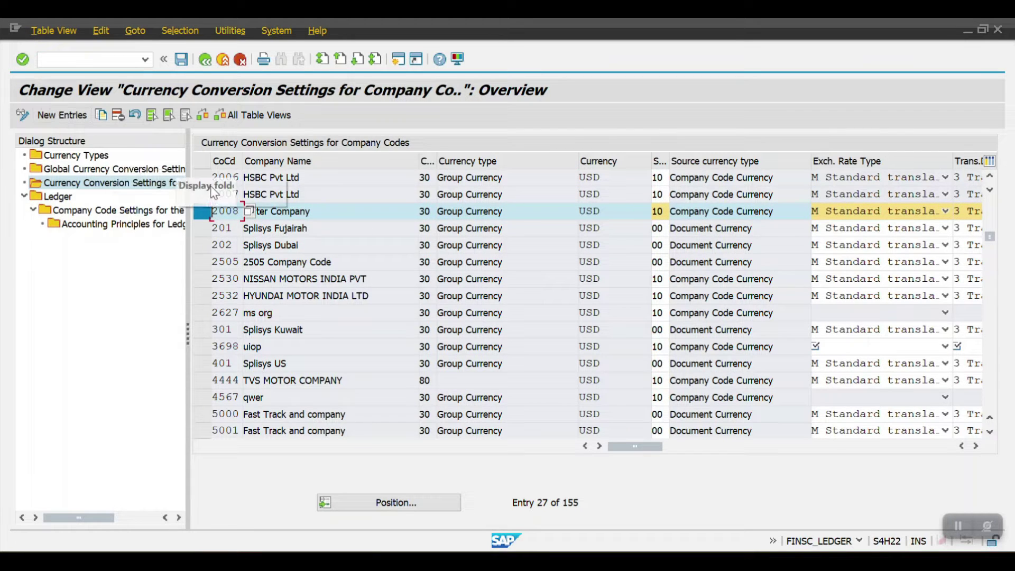
left_click(202, 210)
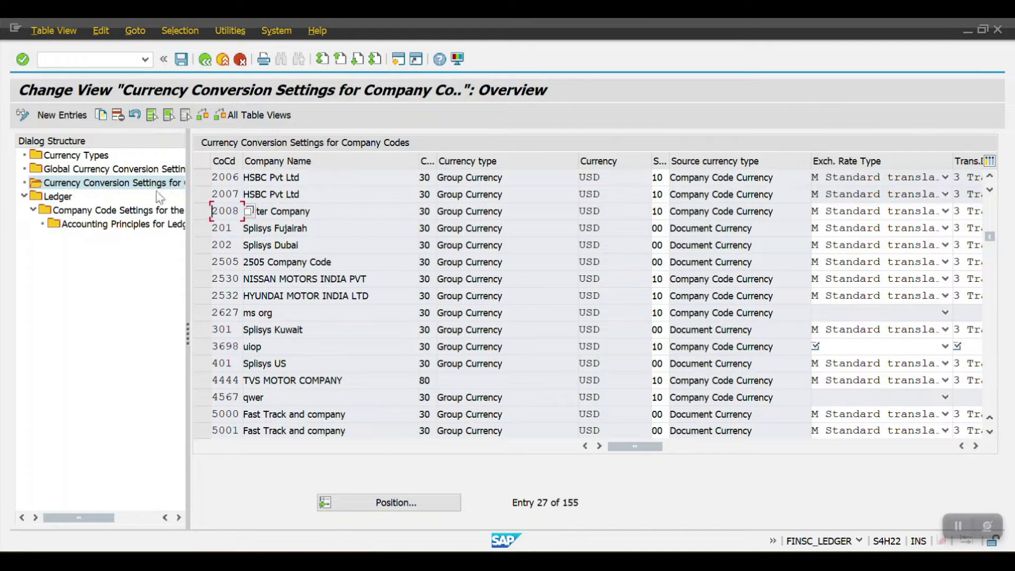
- Start new currency conversion entries for company codes 2009 and 2010
left_click(46, 116)
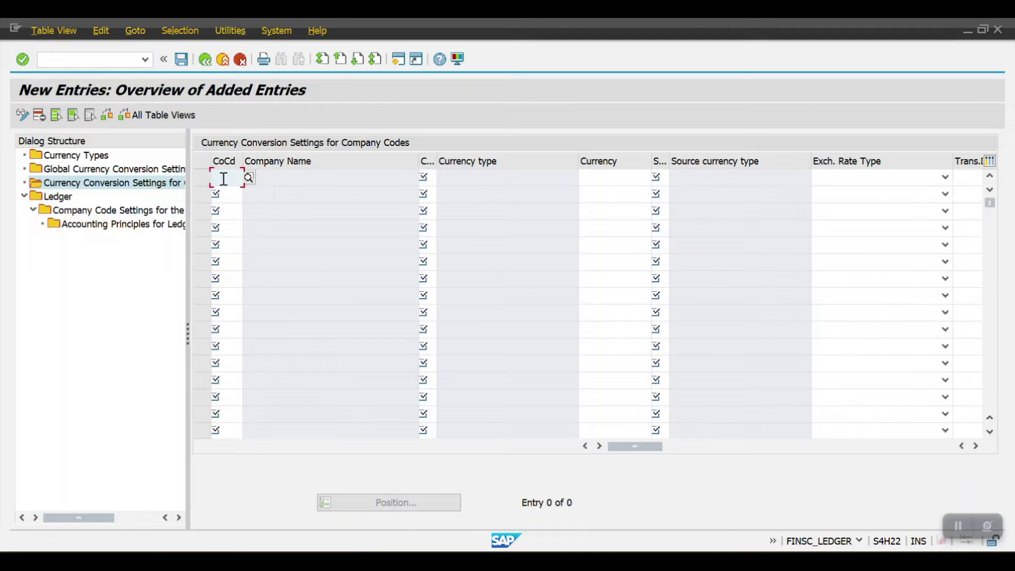
left_click(224, 178)
type("2")
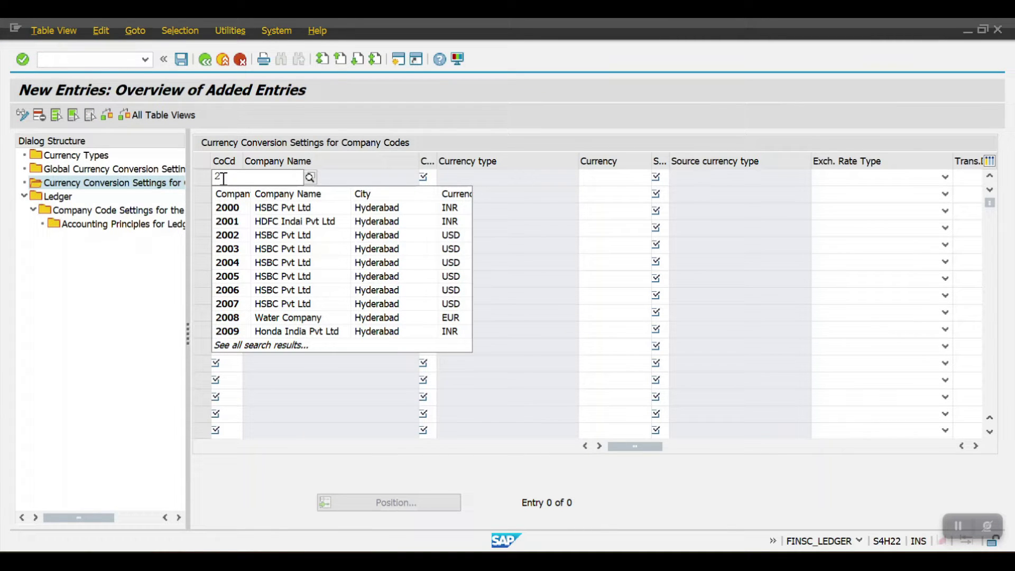
key("Down")
key("Down")
key("Down")
key("Down")
key("Down")
key("Down")
key("Down")
key("Down")
key("Down")
key("Down")
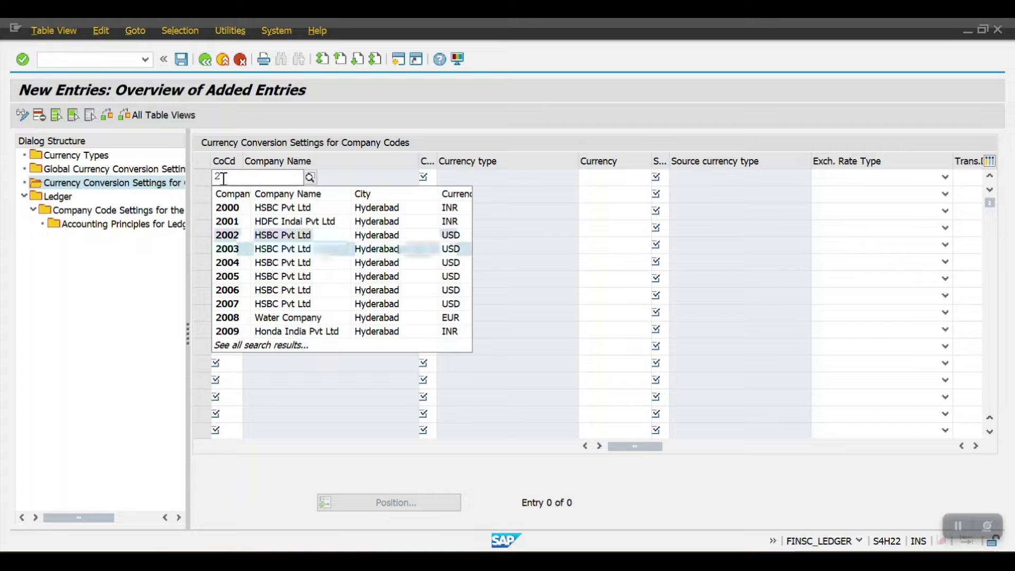
key("Return")
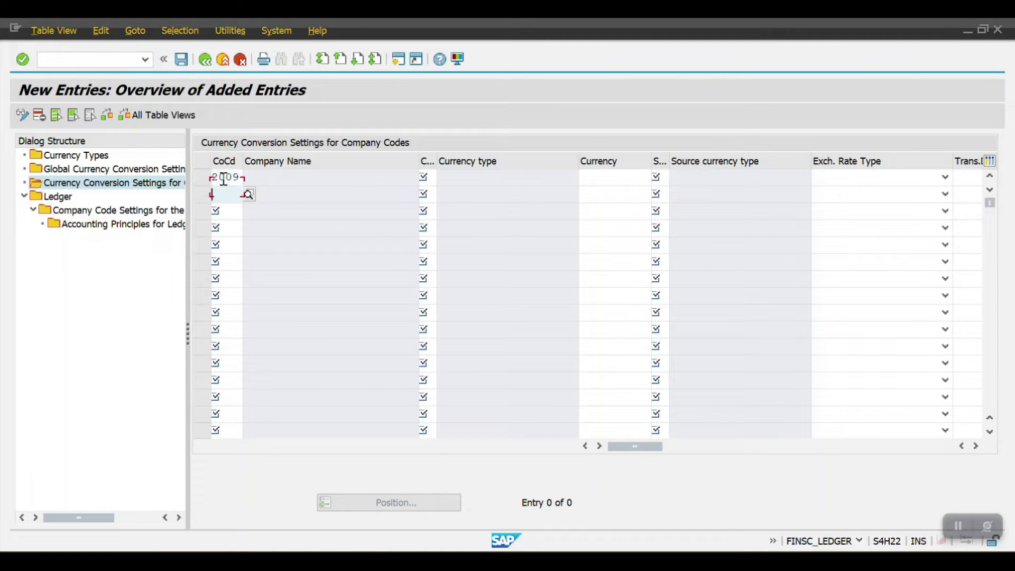
left_click(213, 194)
type("2010")
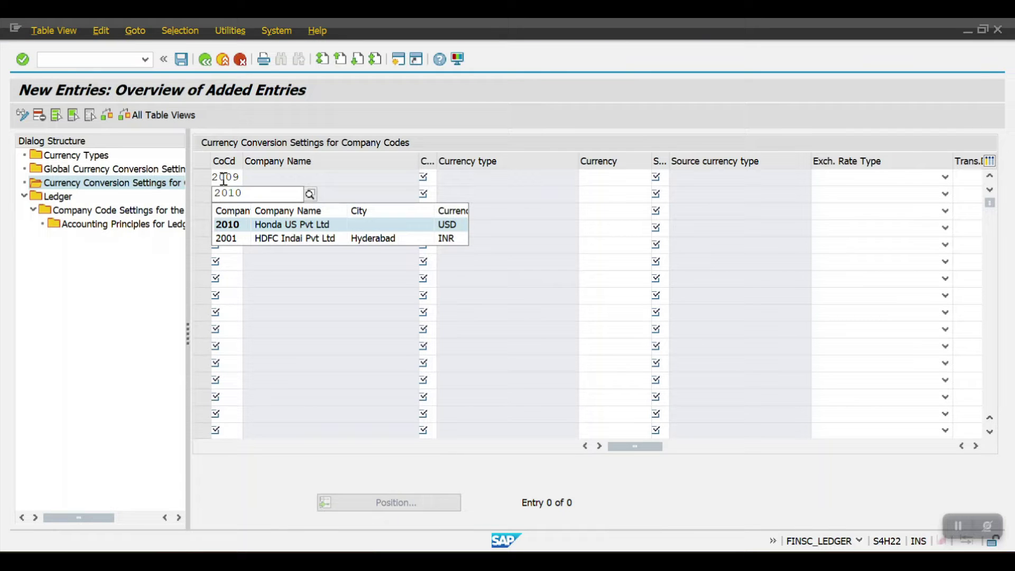
key("Return")
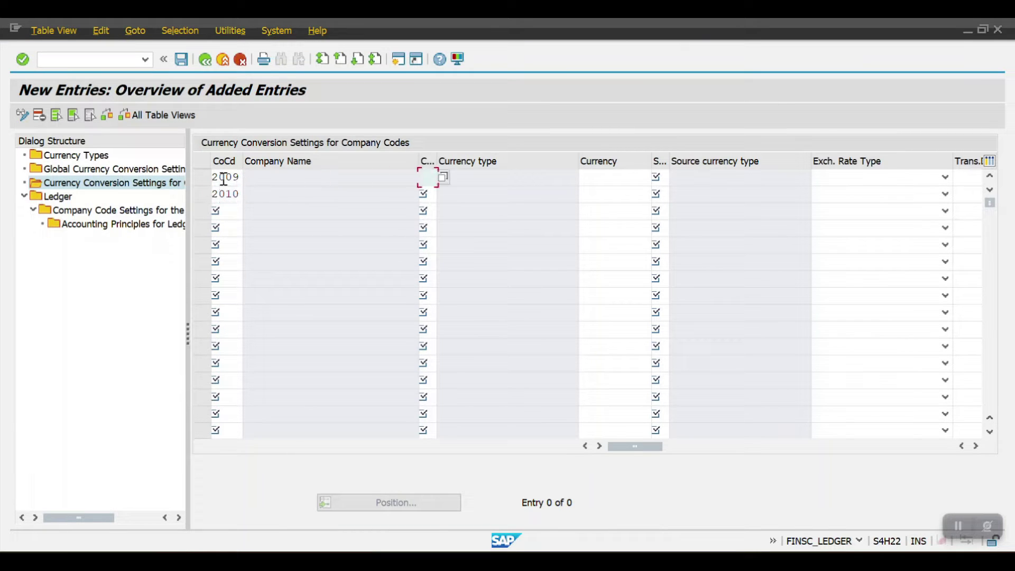
- Widen the currency/valuation type column and set the type to 30 for company codes 2009 and 2010
left_click_drag(436, 160, 471, 161)
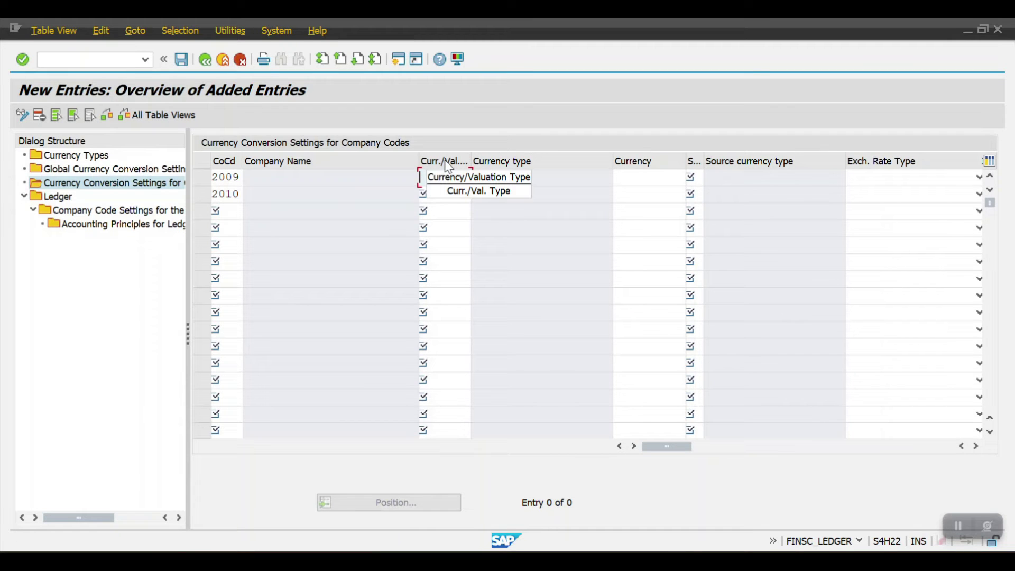
type("30")
left_click(433, 196)
type("30")
- Set the source currency type to 00 for company codes 2009 and 2010
left_click(663, 177)
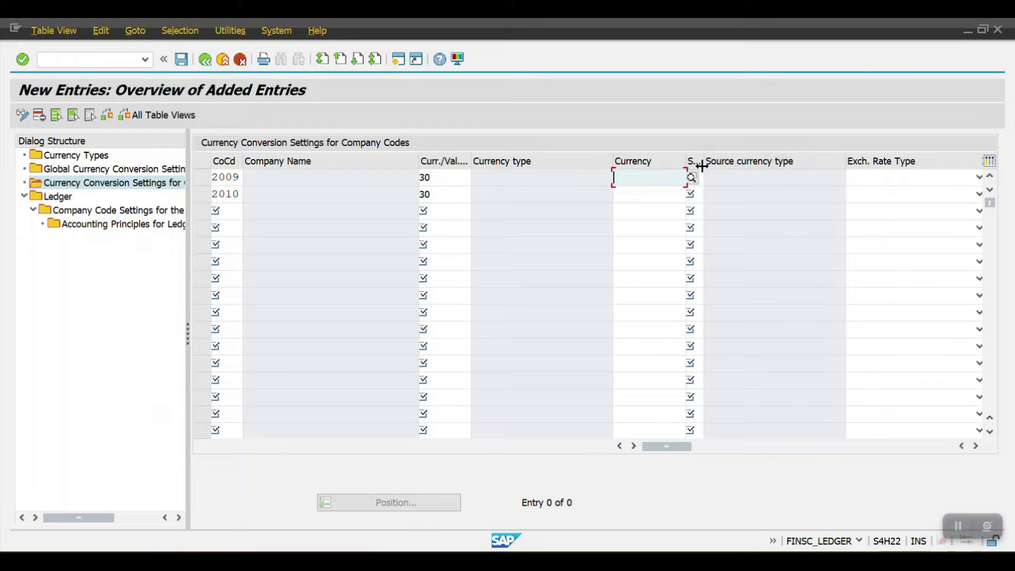
left_click(693, 178)
type("00")
left_click(694, 193)
type("00")
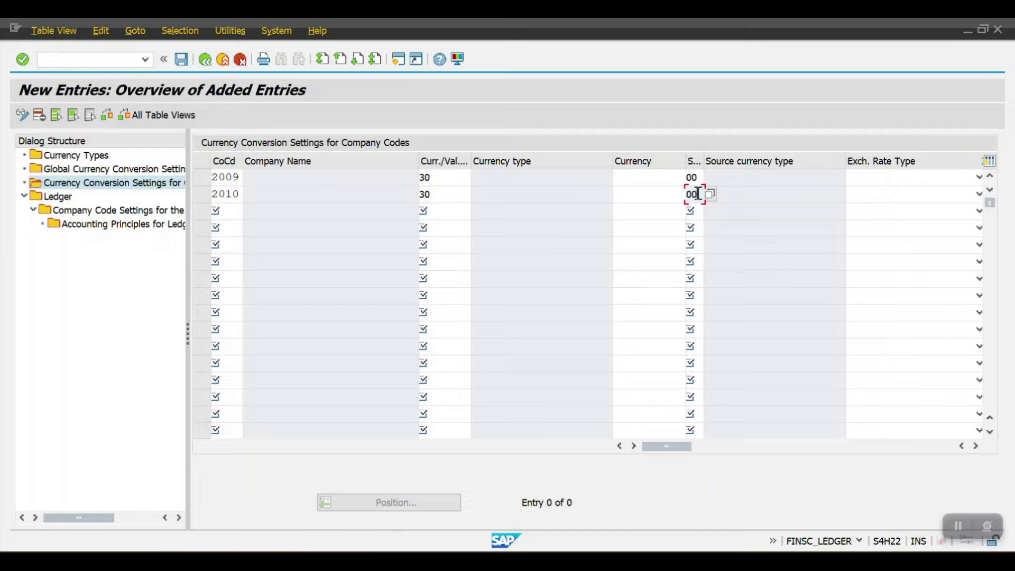
- Set the exchange rate type to M Standard translation for company codes 2009 and 2010
left_click(978, 177)
scroll(898, 296, "down", 5)
left_click(847, 334)
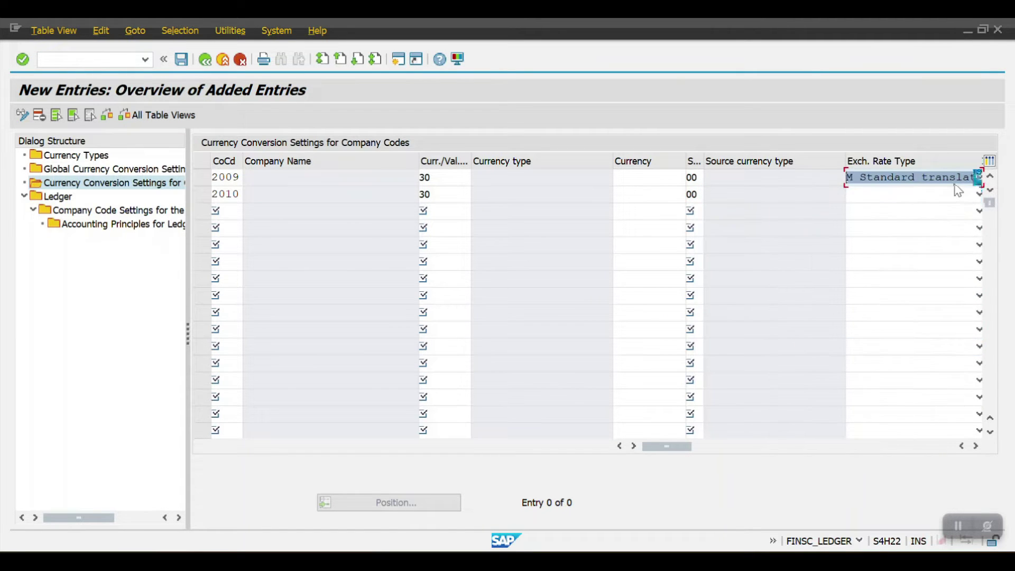
left_click(978, 194)
scroll(846, 370, "down", 2)
scroll(840, 368, "down", 3)
left_click(833, 350)
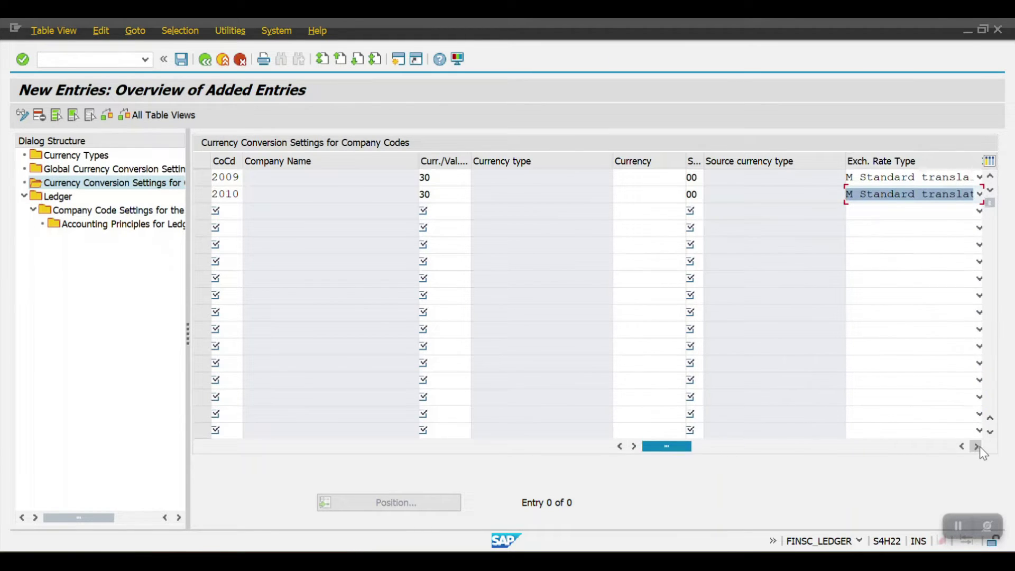
- Set the translation date type to 3 Translation date for company codes 2009 and 2010 and validate the entries
left_click(977, 446)
left_click(888, 179)
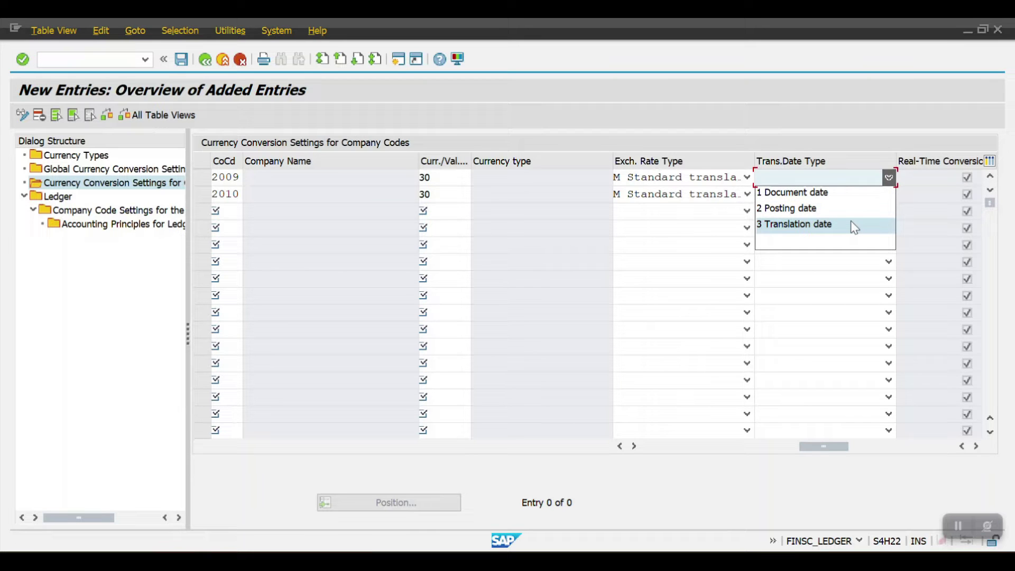
left_click(852, 223)
left_click(889, 196)
left_click(869, 242)
key("Return")
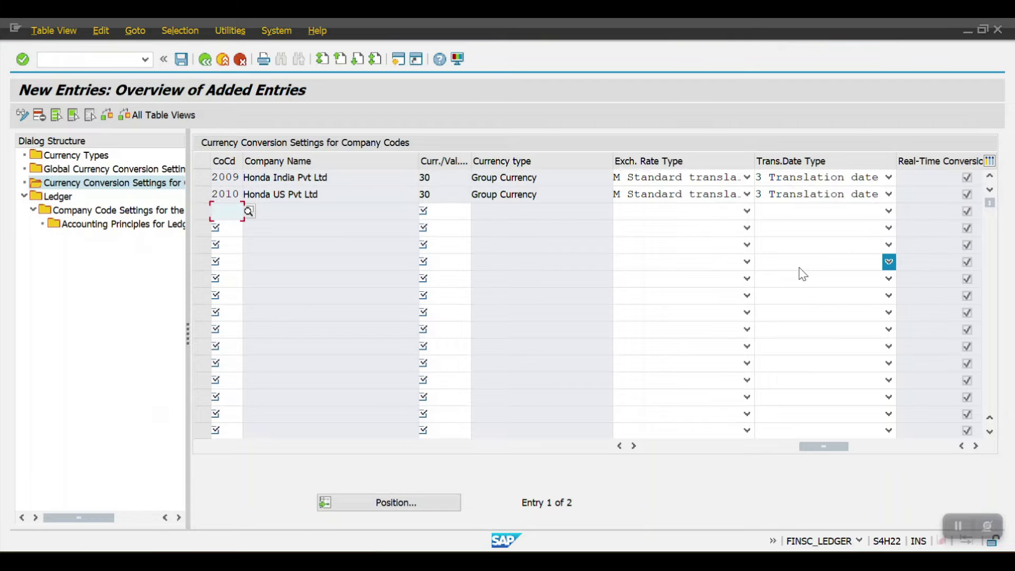
- Change the source currency type to 10 for company codes 2009 and 2010 and validate the entries
left_click_drag(828, 446, 549, 435)
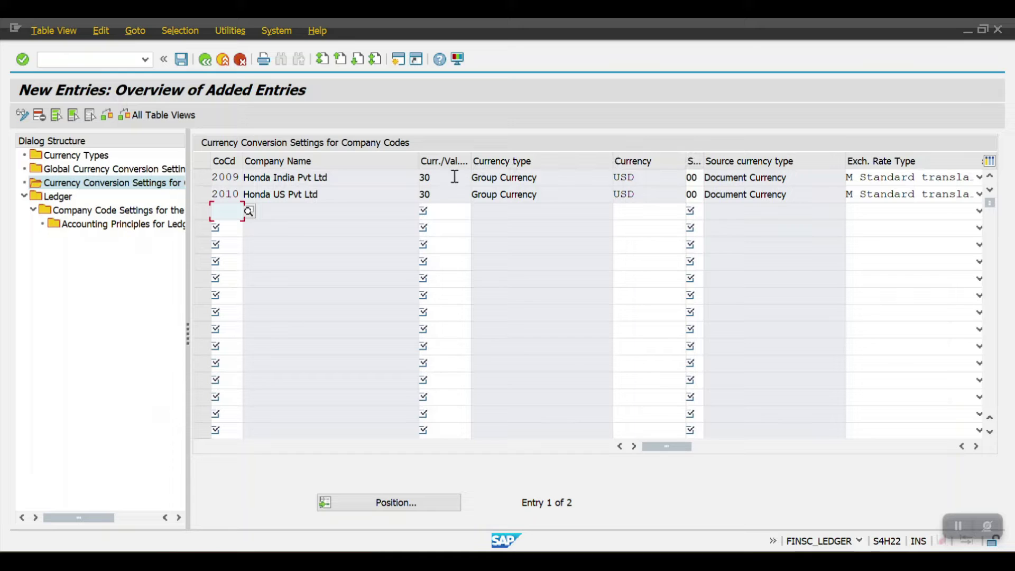
double_click(693, 177)
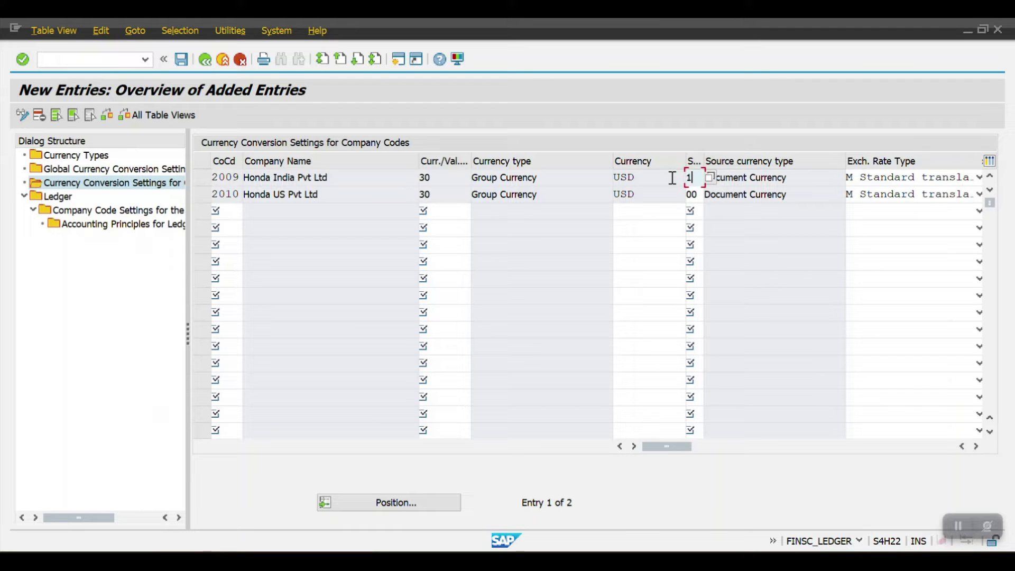
type("10")
double_click(683, 195)
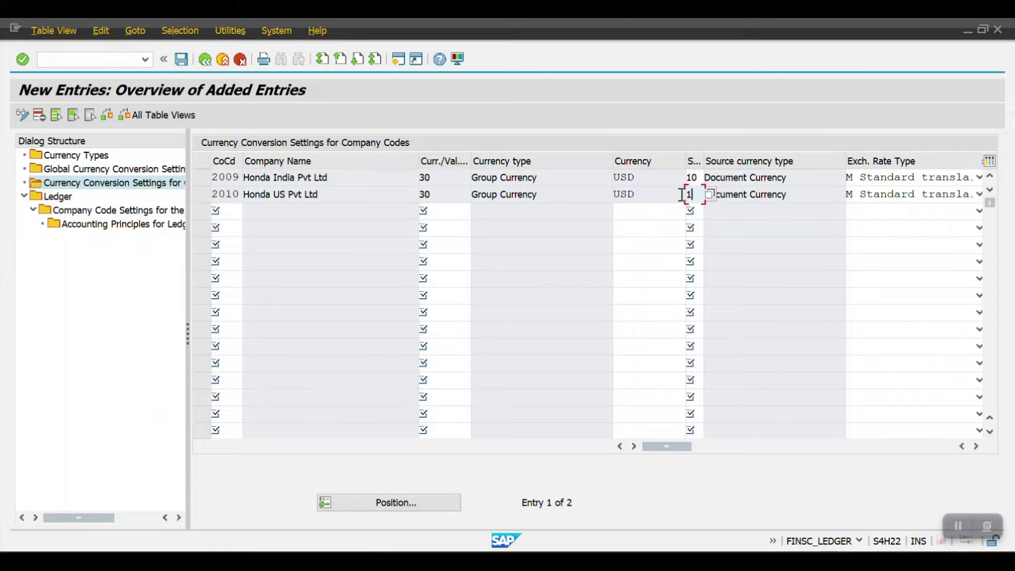
key("Return")
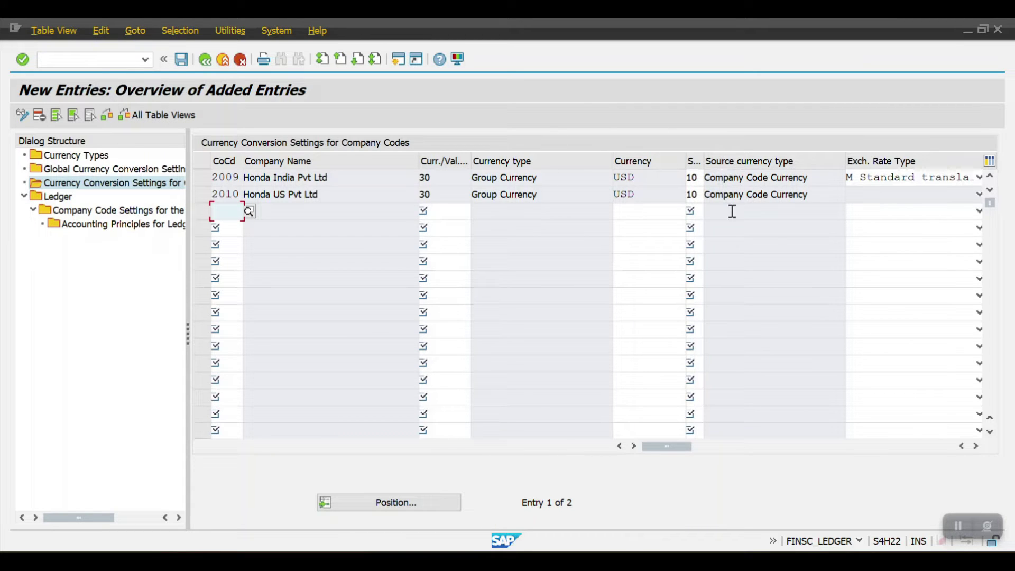
- Save the currency conversion entries for company codes 2009 and 2010 to customizing request H22K901440, accepting the consistency check messages
left_click(975, 446)
left_click(973, 448)
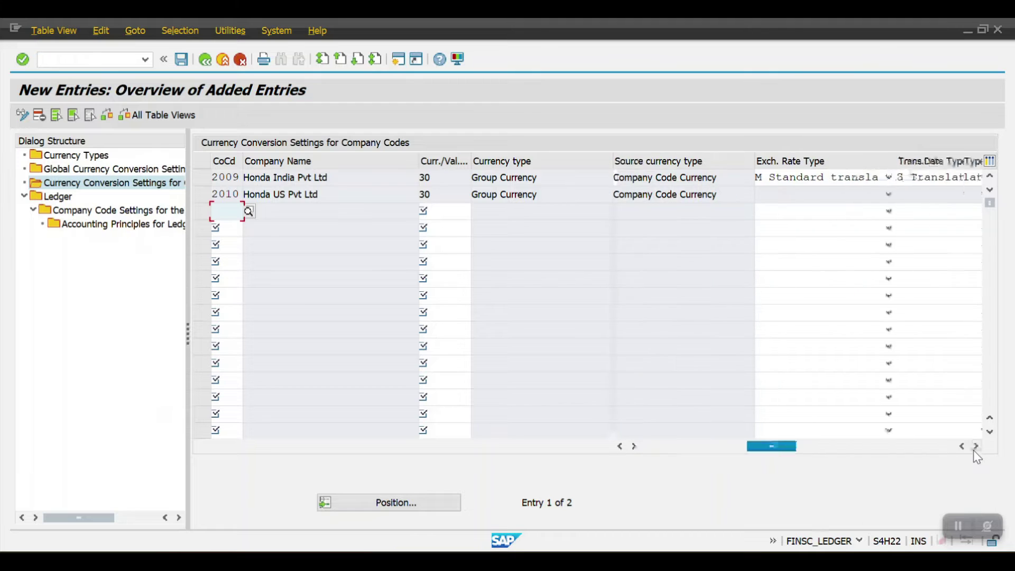
left_click_drag(764, 446, 661, 446)
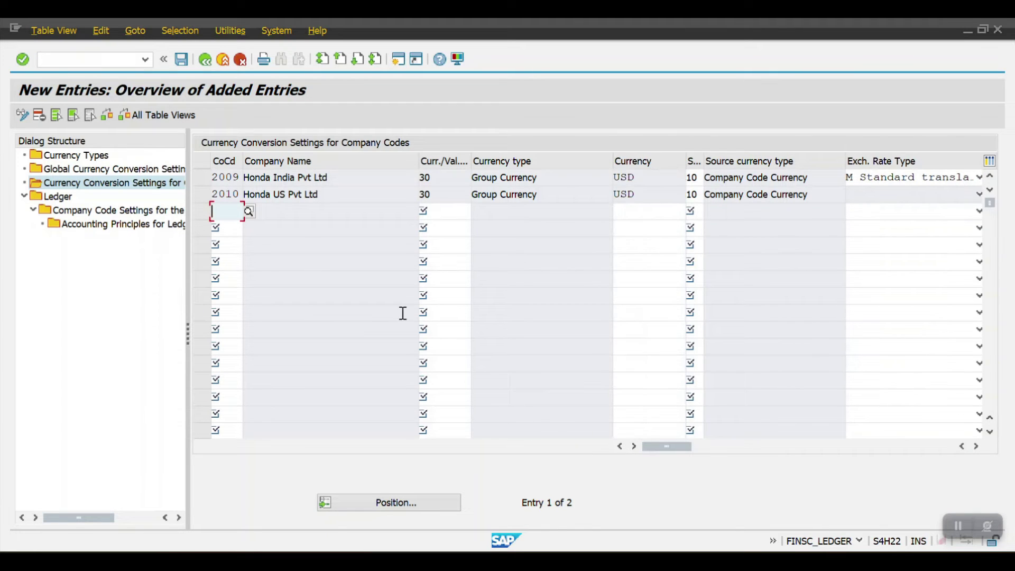
left_click(182, 61)
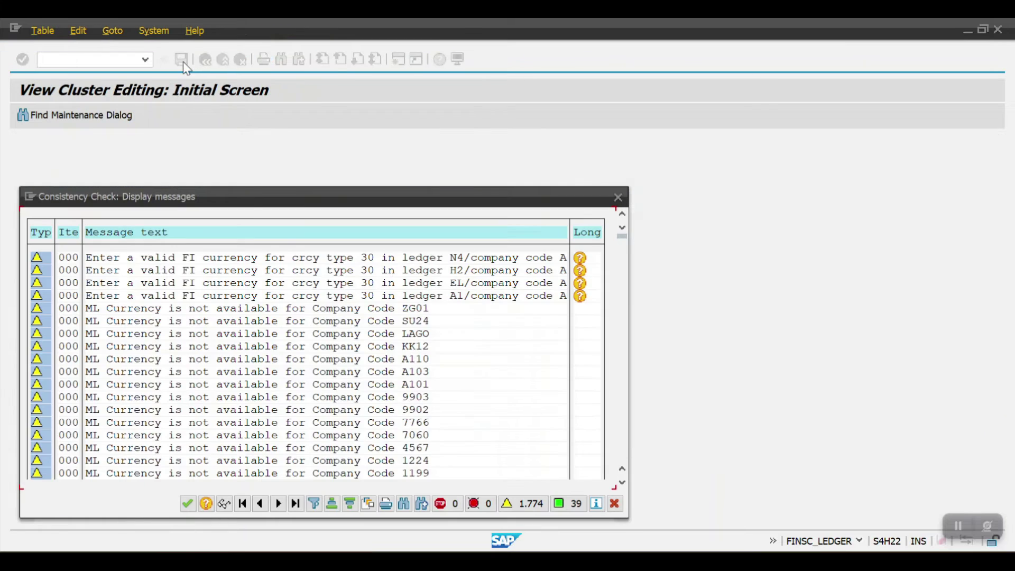
left_click(188, 503)
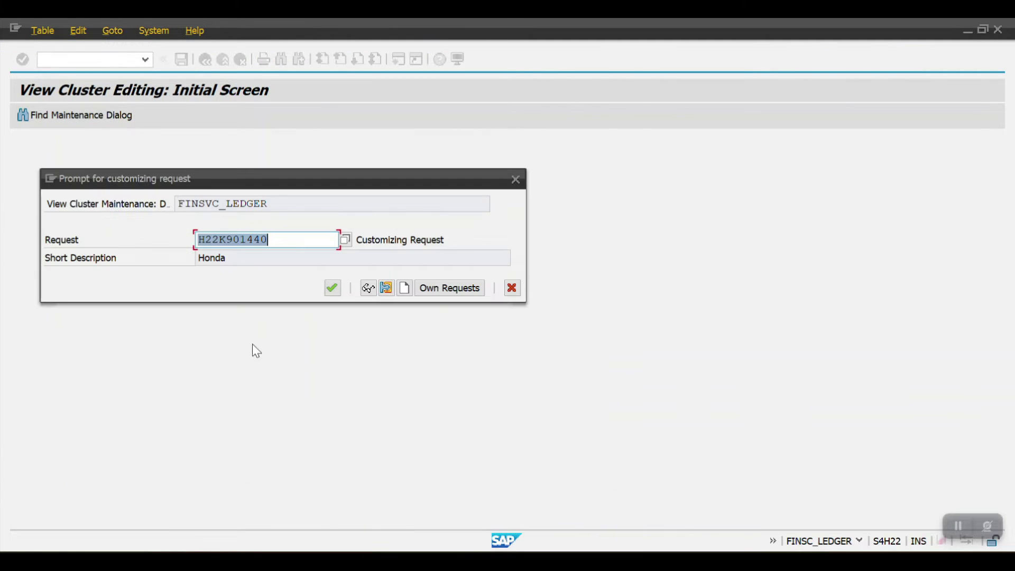
left_click(333, 288)
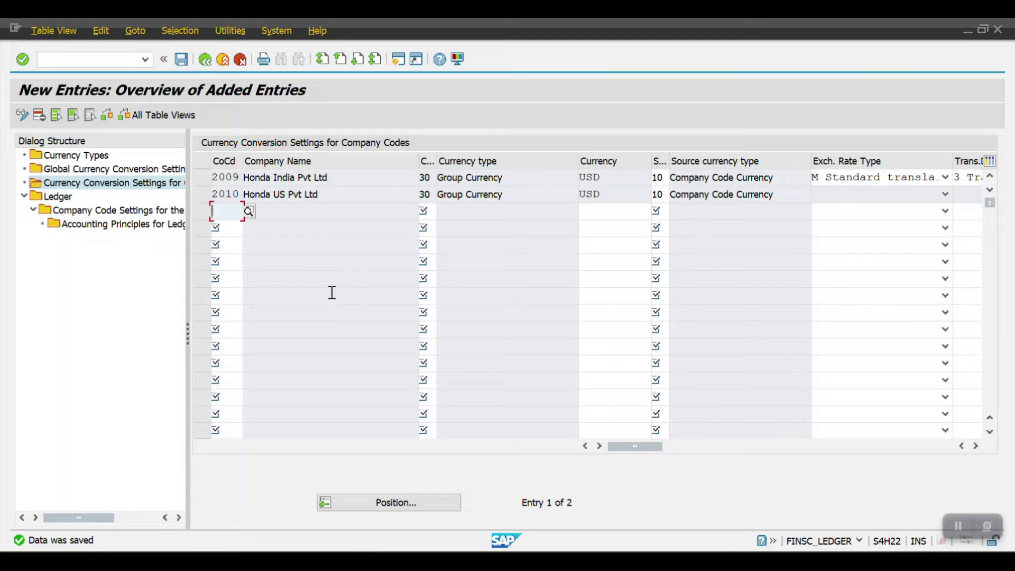
- Open the company code settings of ledger 0L, accept the consistency check messages and position the list at company code 2009
double_click(60, 199)
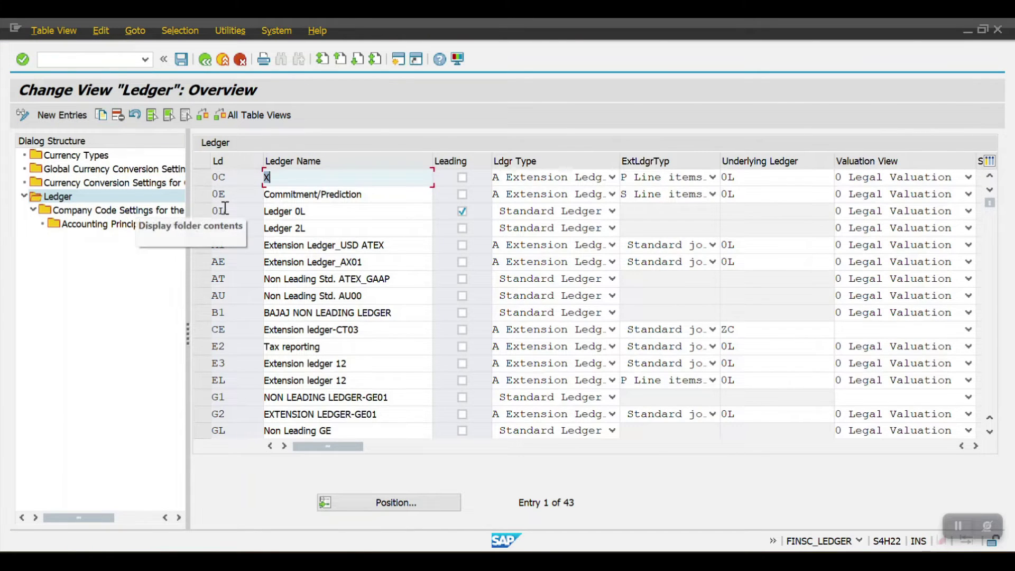
left_click(201, 212)
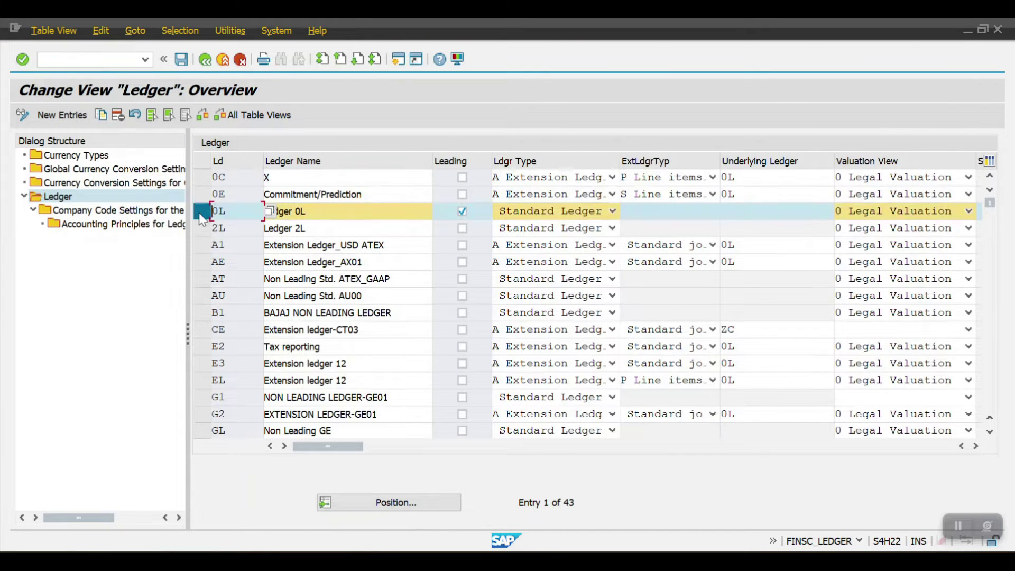
double_click(102, 212)
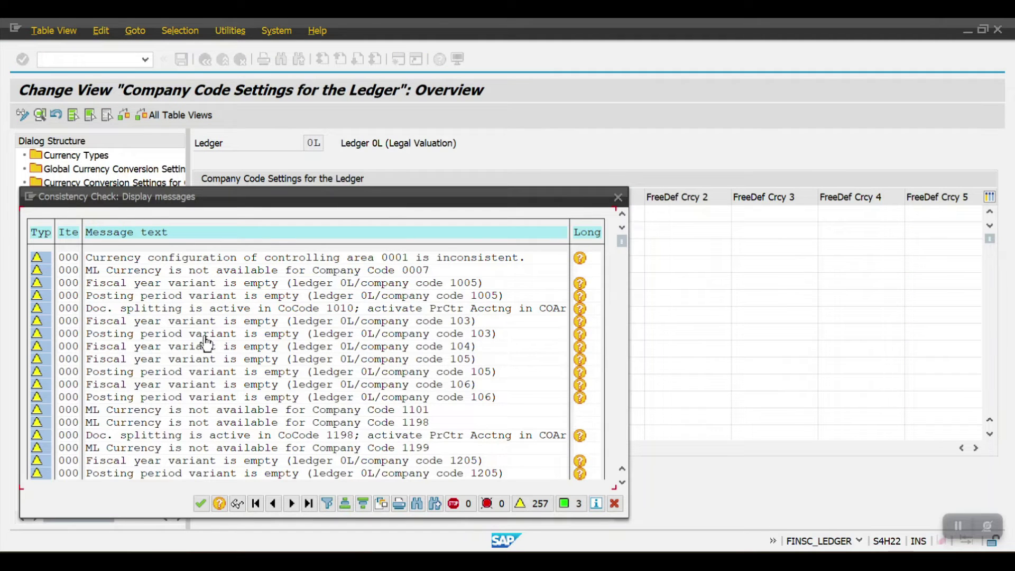
left_click(200, 502)
left_click(370, 501)
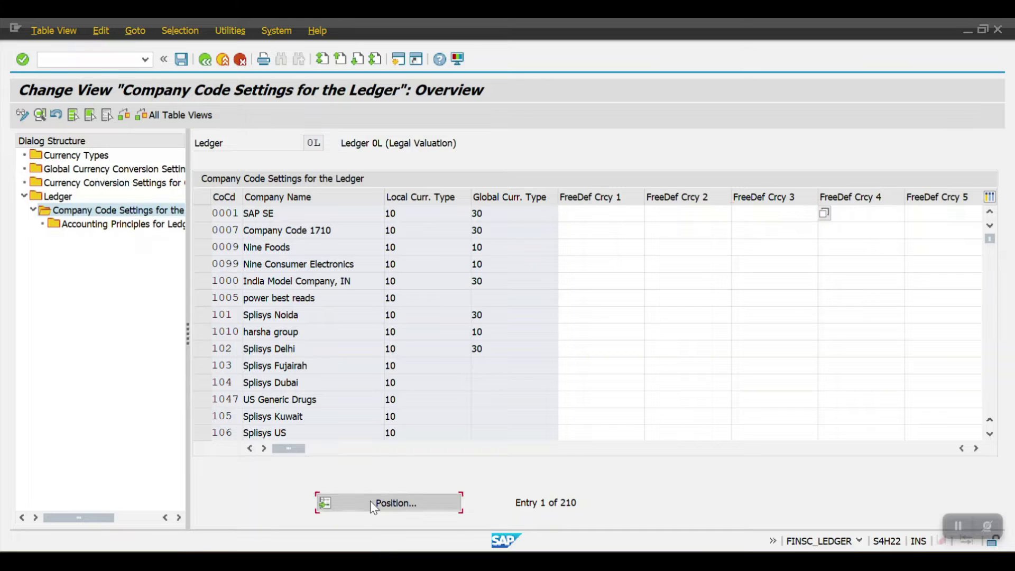
type("2009")
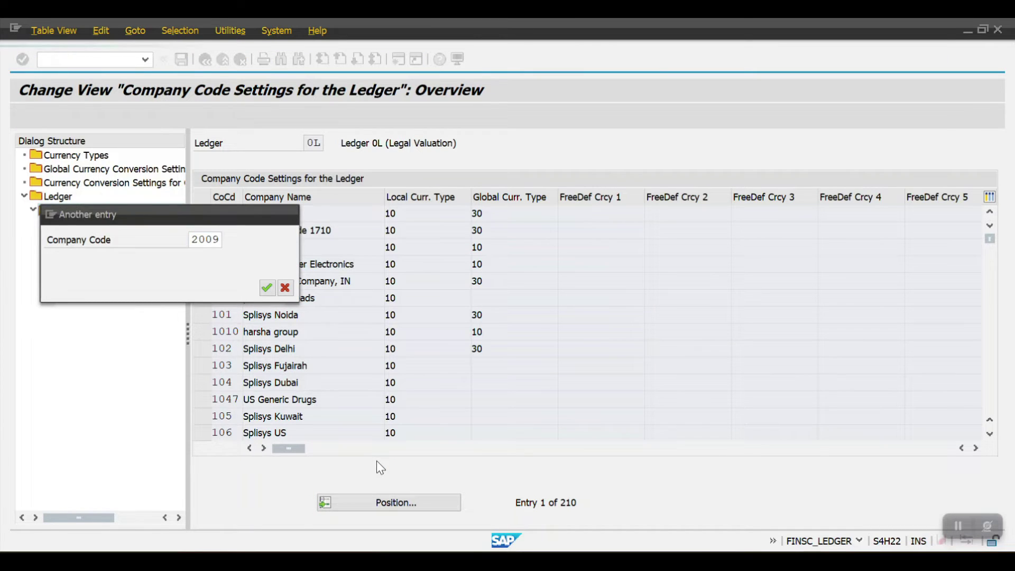
key("Return")
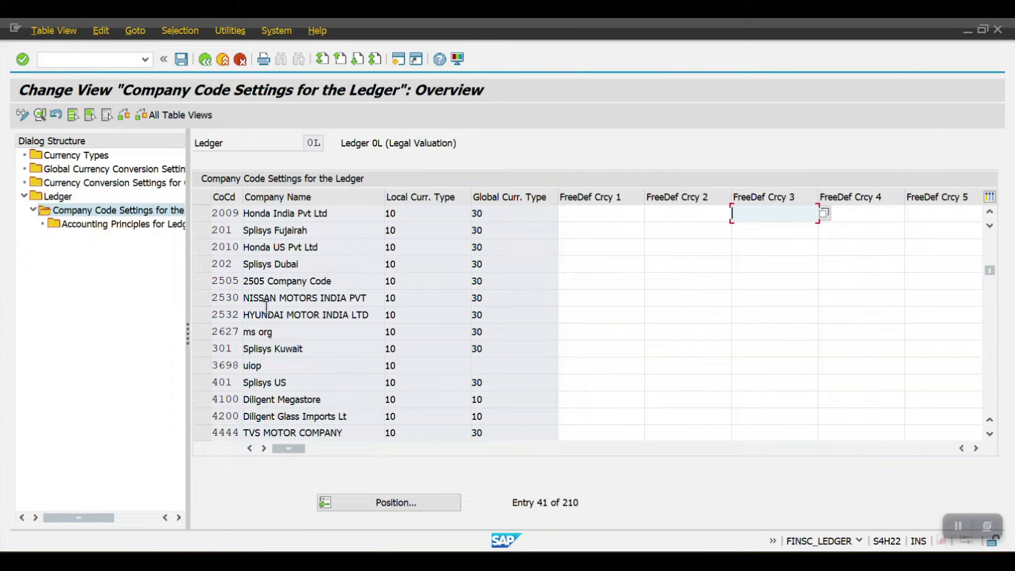
- Open the ledger 0L settings details of company code 2009 and review its fiscal year variant, posting period variant and currencies
left_click(203, 217)
left_click(203, 244)
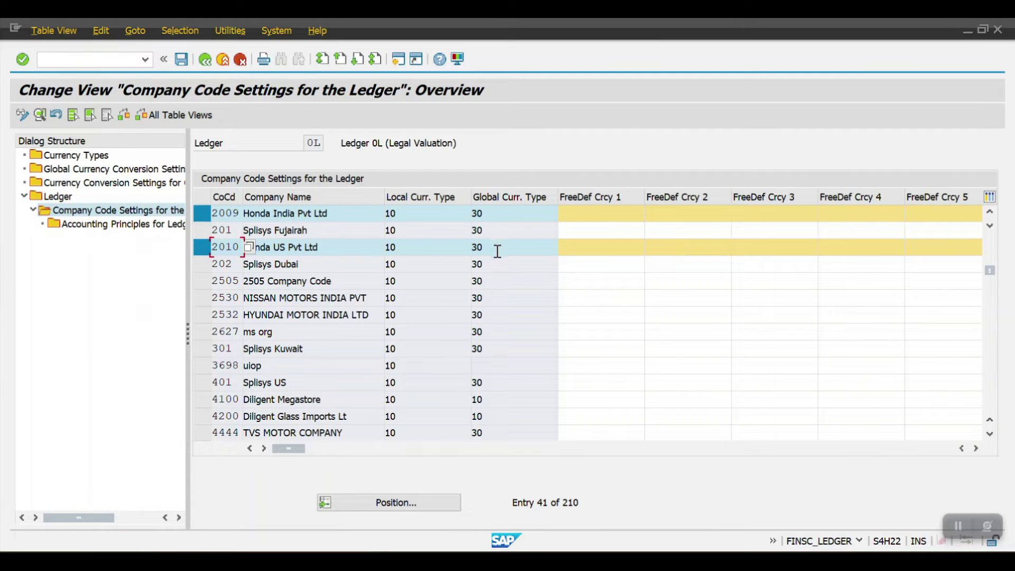
left_click(203, 247)
left_click(202, 213)
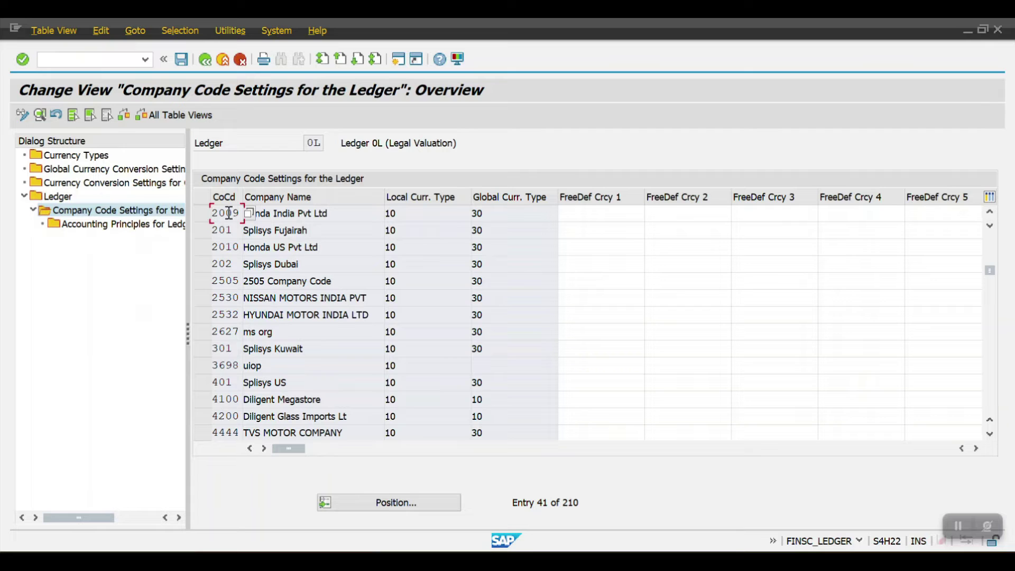
double_click(225, 213)
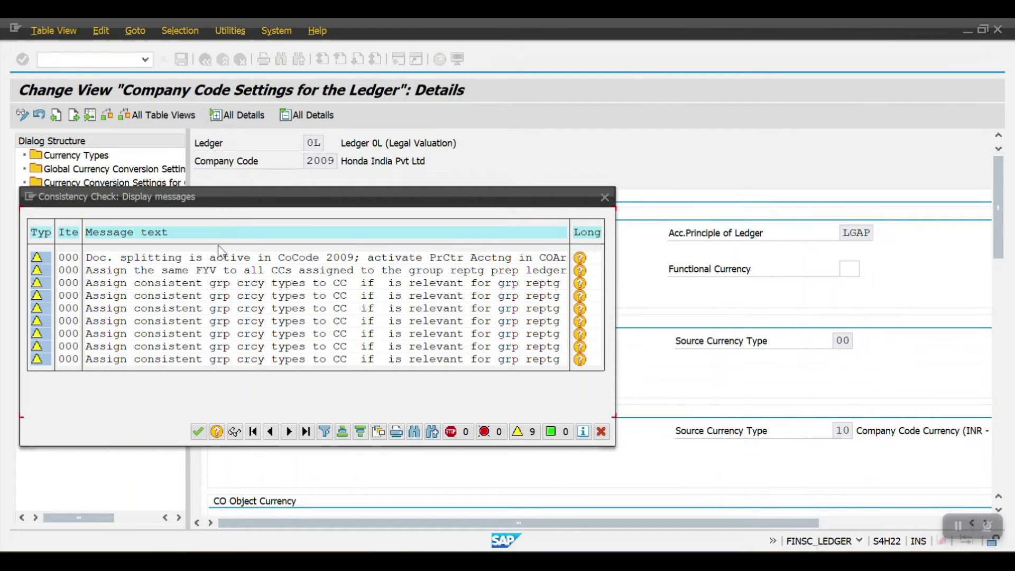
left_click(199, 433)
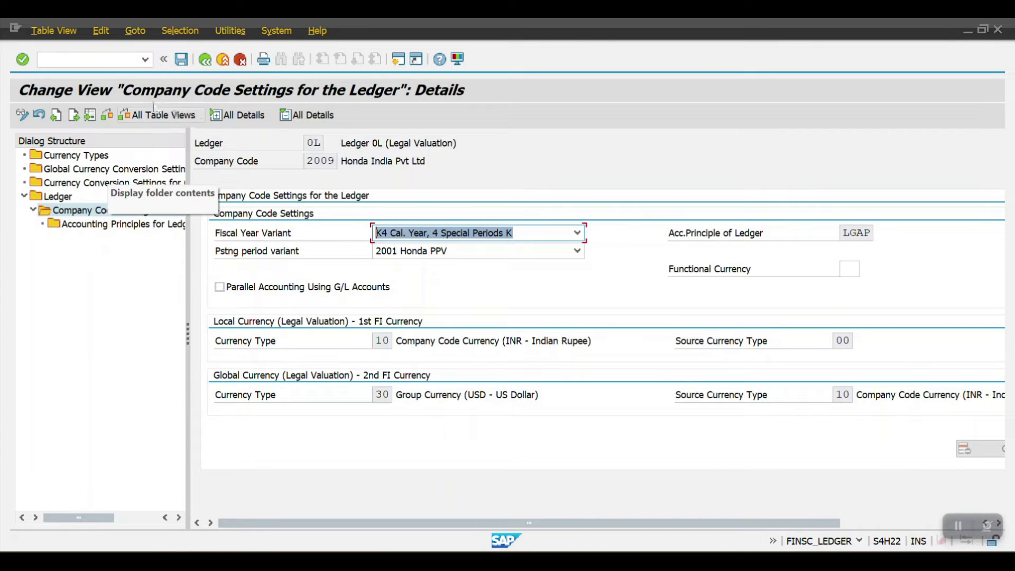
- Return to the company code list and open the ledger 0L settings details of company code 2010 for review
left_click(205, 59)
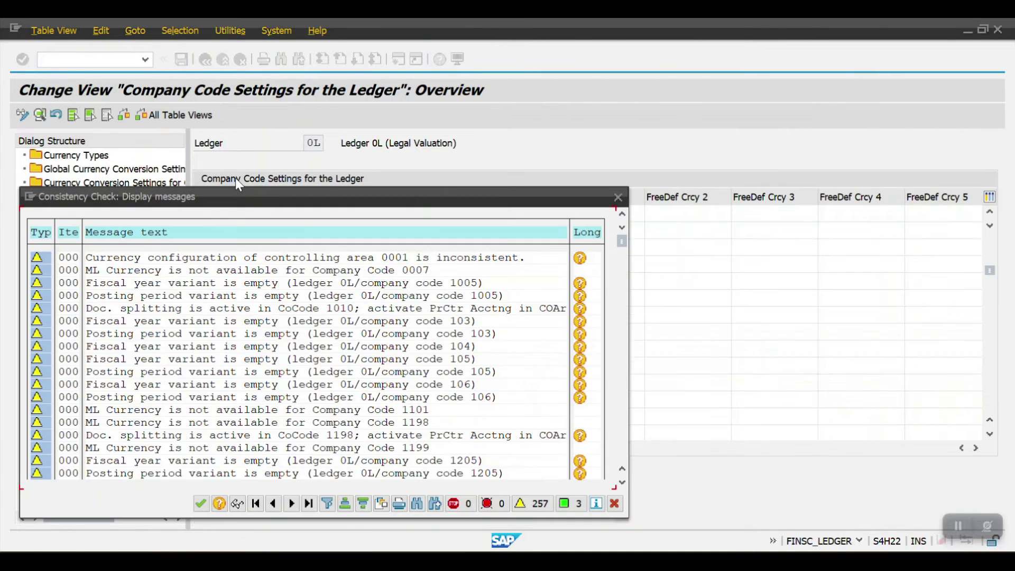
left_click(200, 503)
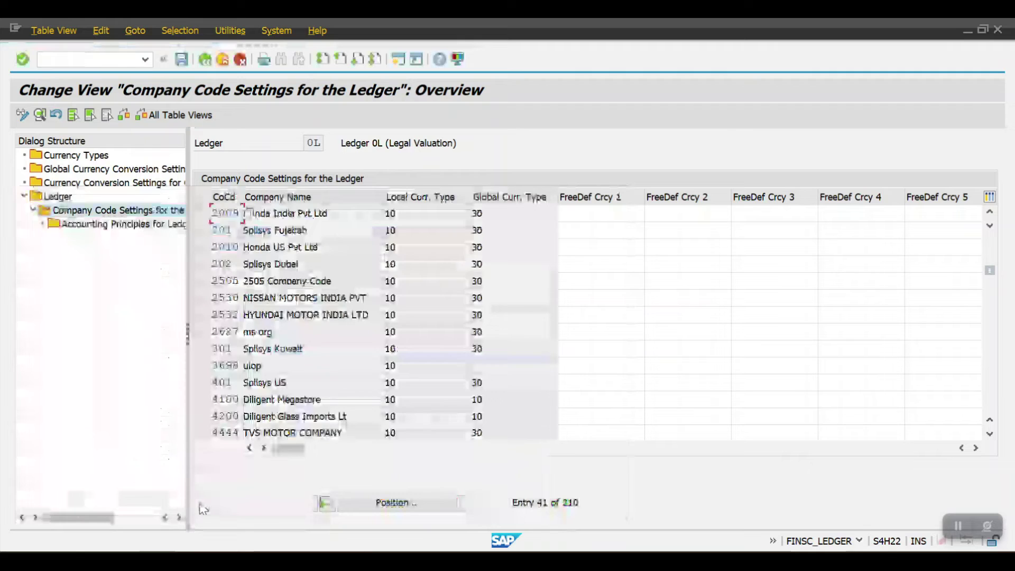
double_click(222, 248)
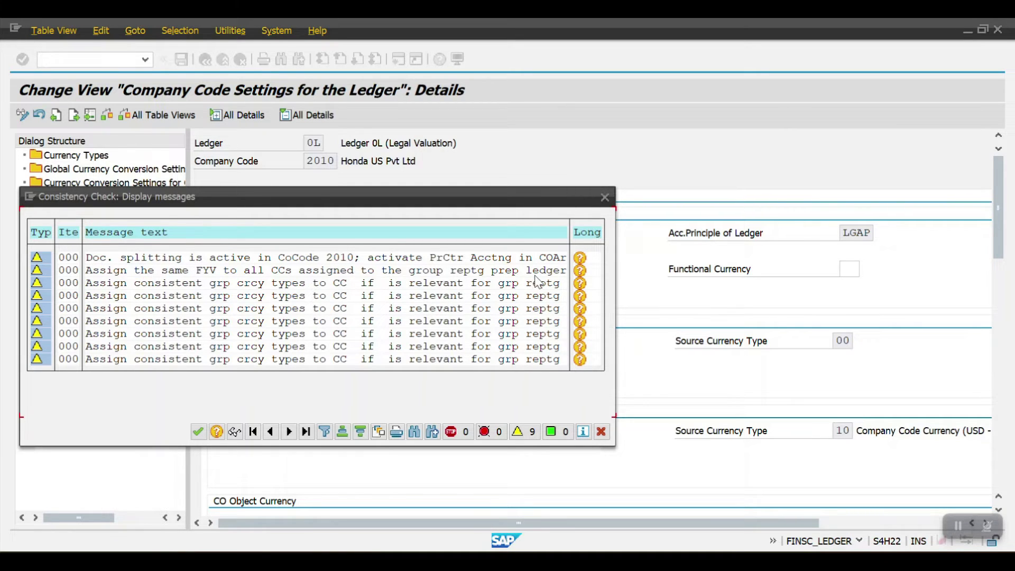
left_click(199, 431)
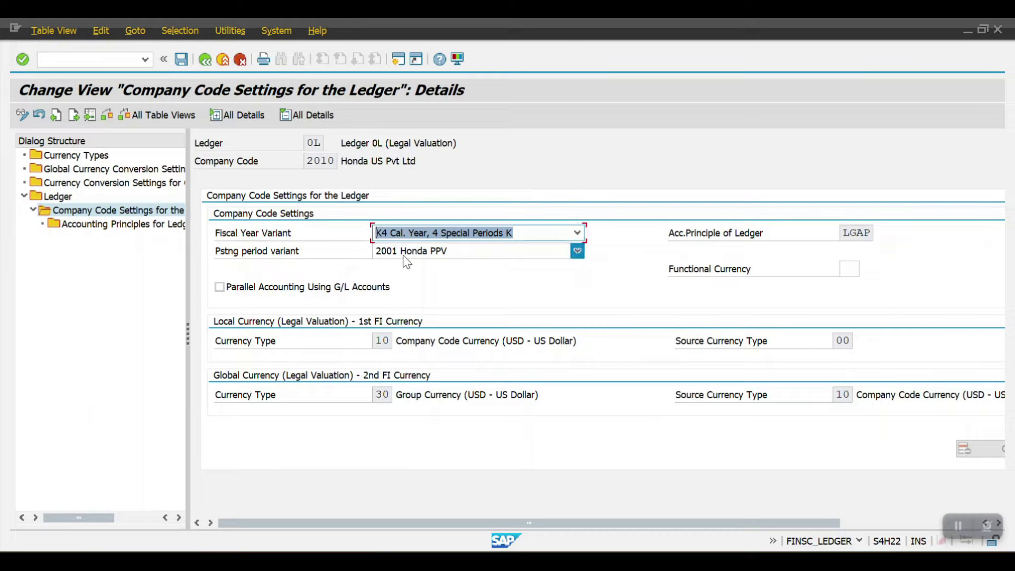
- Try to add a new ledger entry with code H2 and the name Non Leading Ledger for Honada
double_click(58, 198)
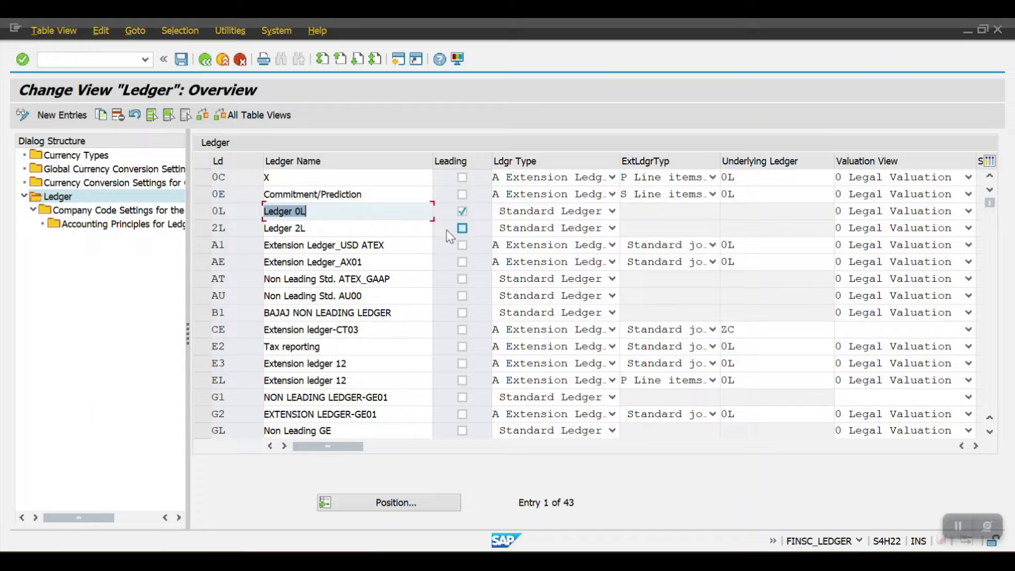
left_click(201, 227)
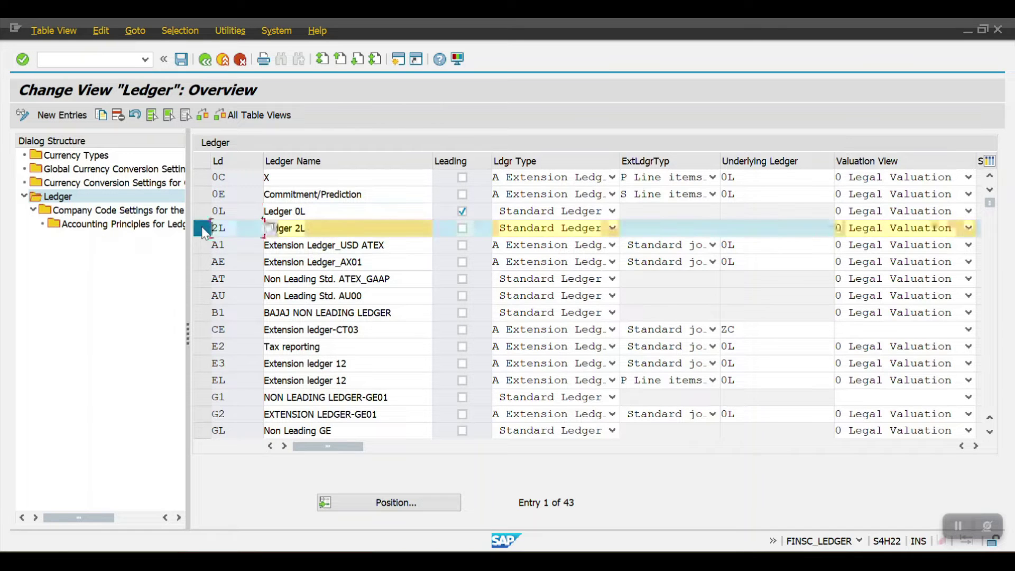
left_click(201, 228)
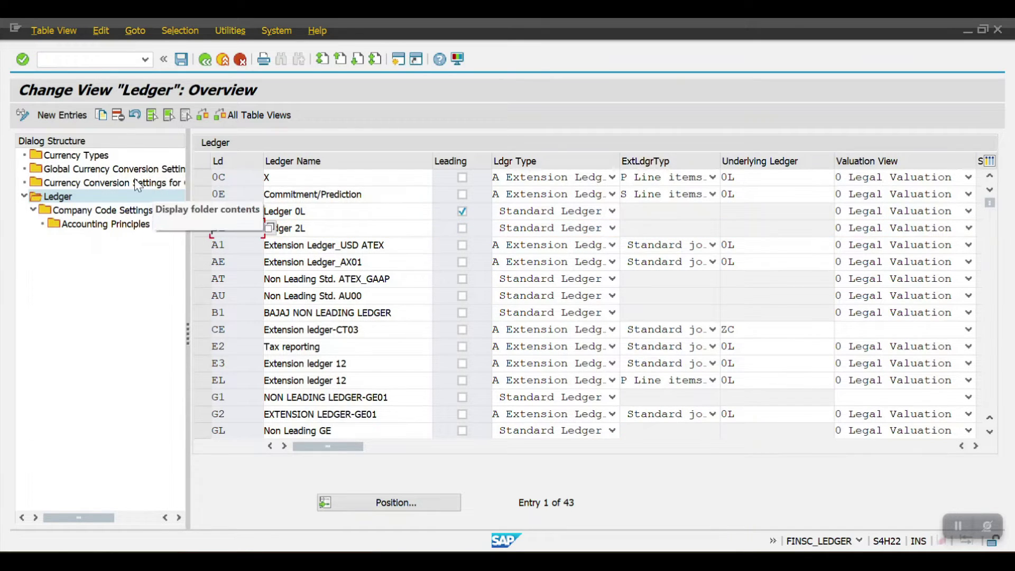
left_click(44, 116)
left_click(240, 182)
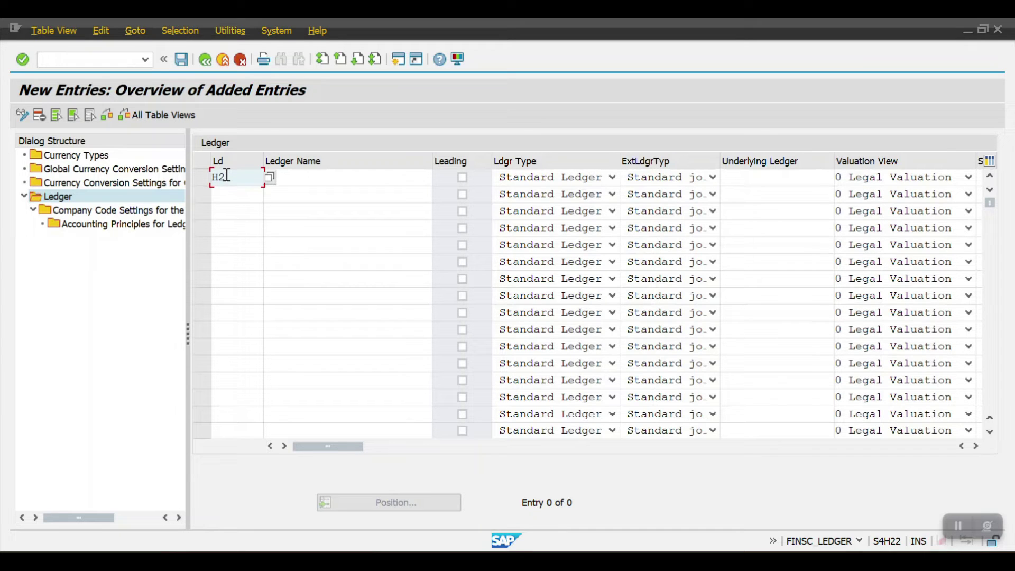
key("Tab")
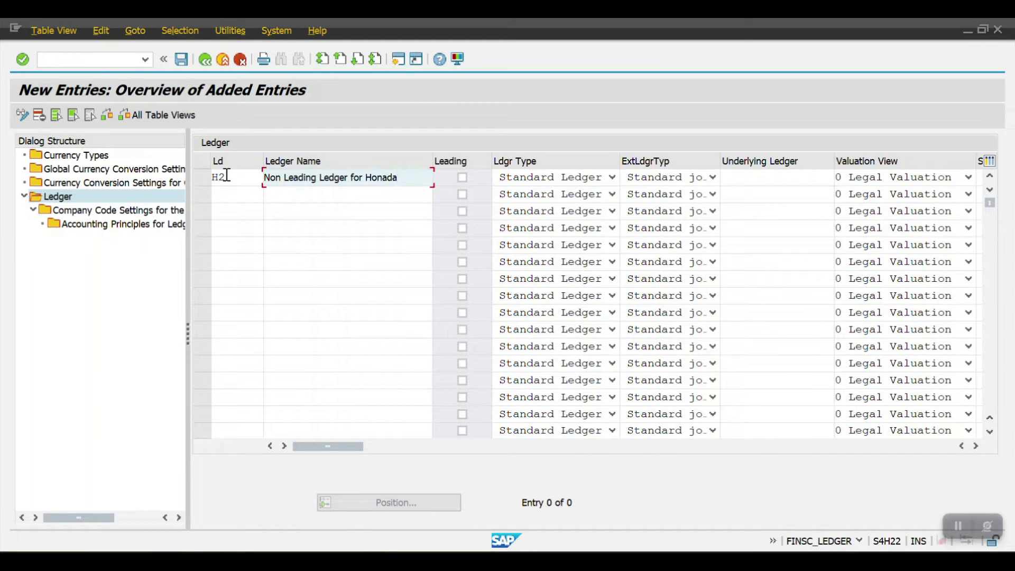
key("Return")
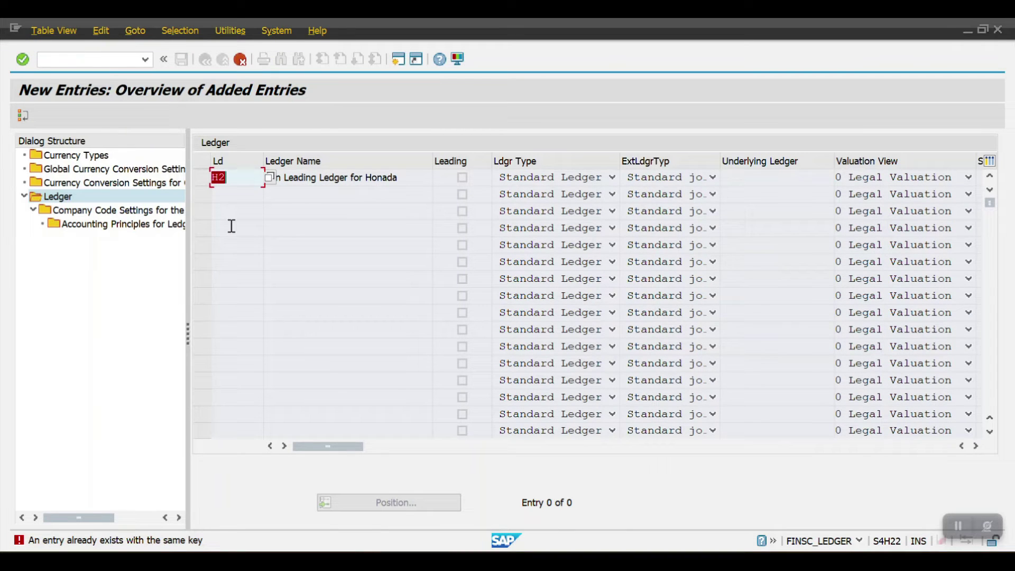
- Try to change the new ledger's code to 2H
left_click(241, 181)
key("BackSpace")
key("BackSpace")
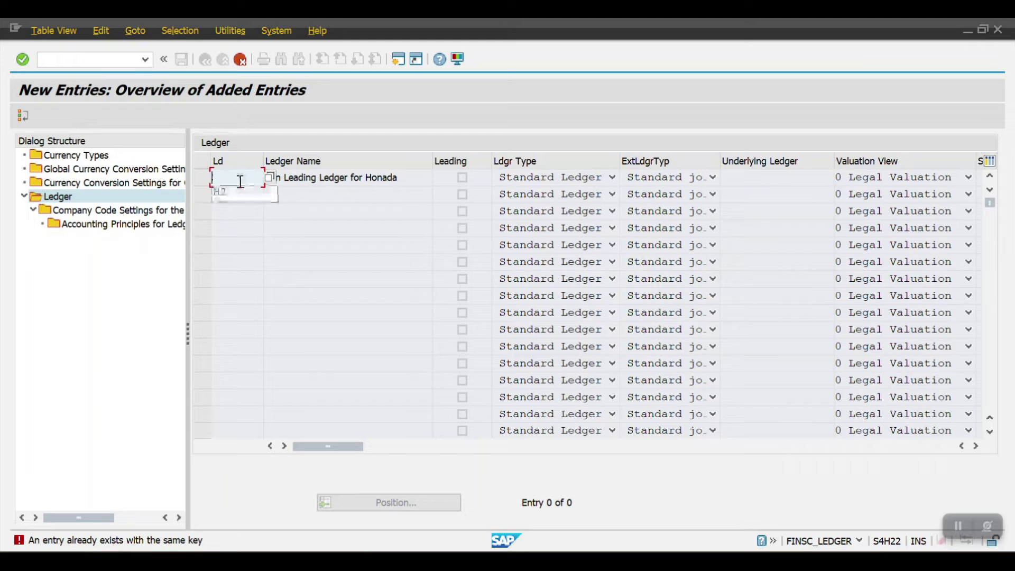
type("2H")
key("Return")
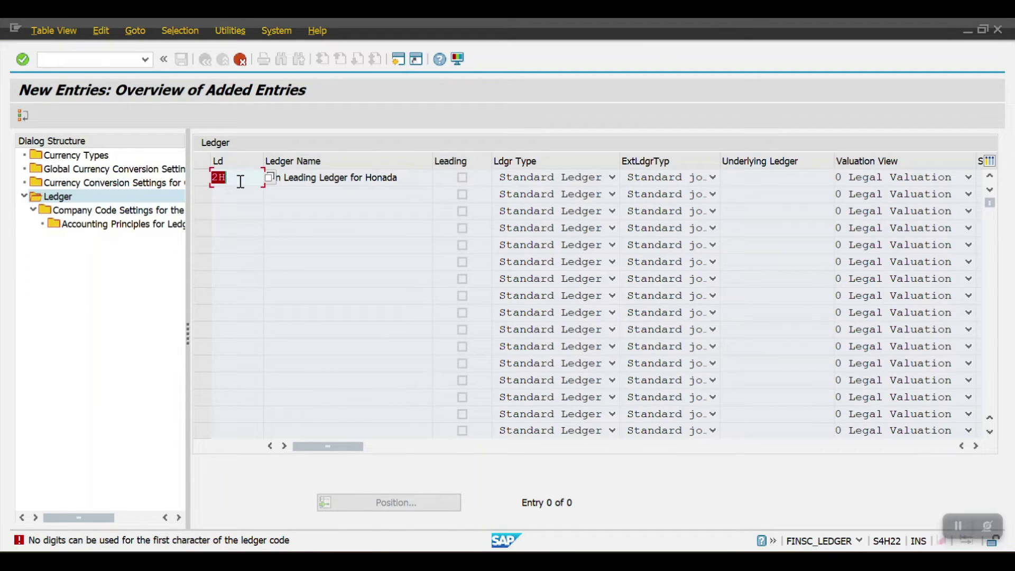
- Set the new ledger's code to HH and validate the entry
key("BackSpace")
type("HH")
key("Return")
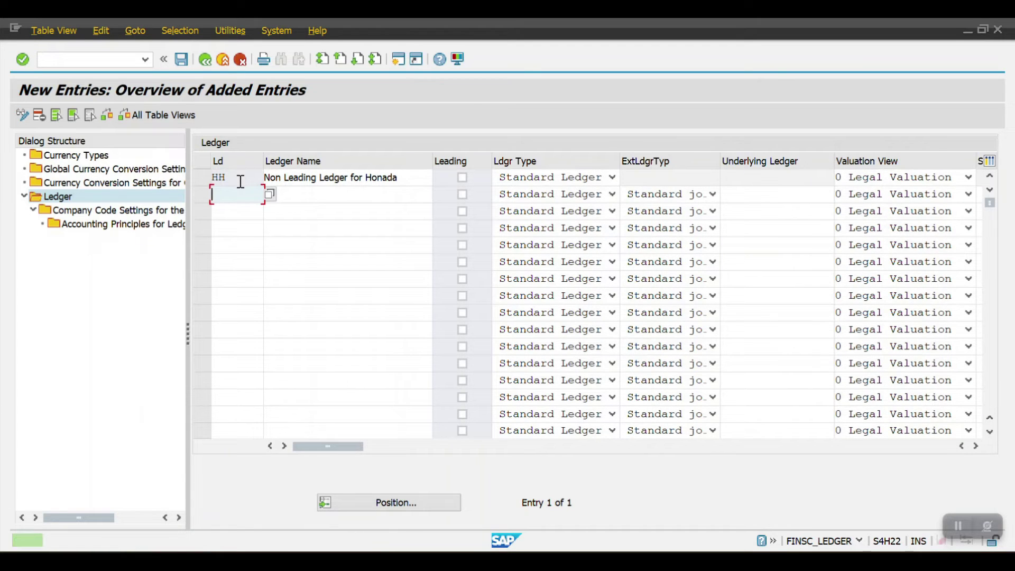
- Correct the name of ledger HH to Non Leading Ledger for HONDA
left_click(403, 180)
key("BackSpace")
key("BackSpace")
key("BackSpace")
key("BackSpace")
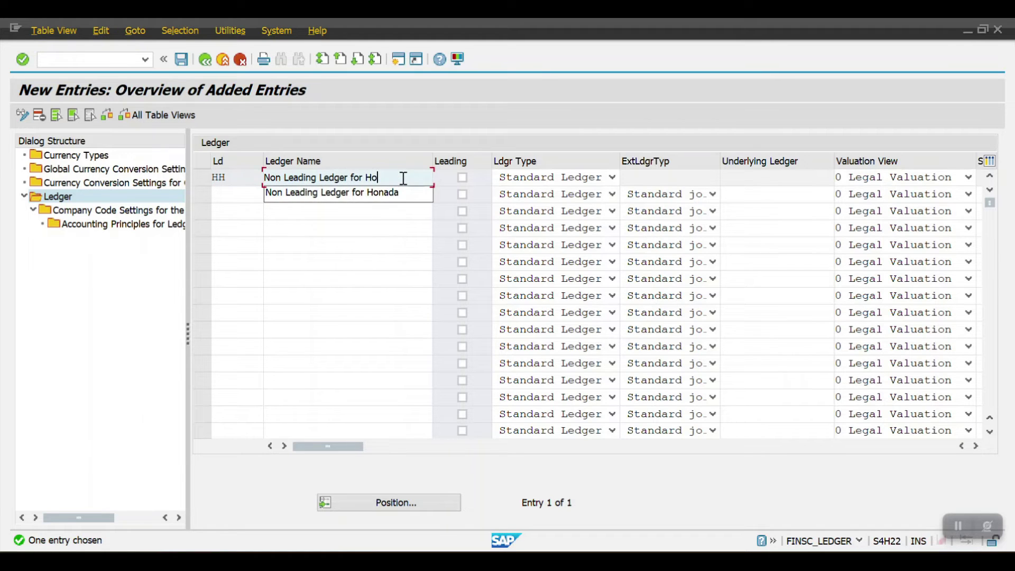
type("A")
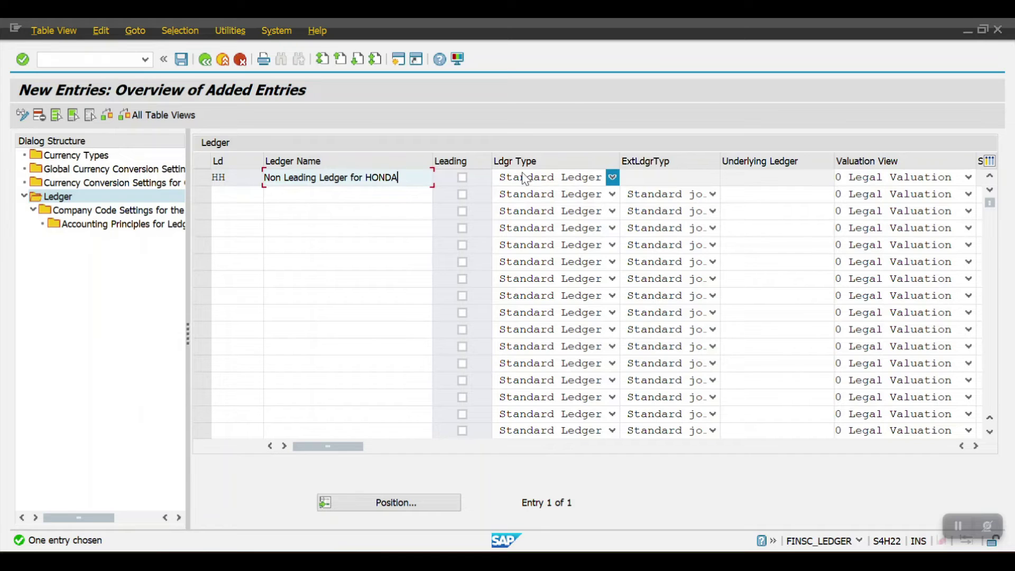
- Look at the ledger type options for ledger HH, trying Extension Ledger and returning the type to Standard Ledger
left_click(611, 176)
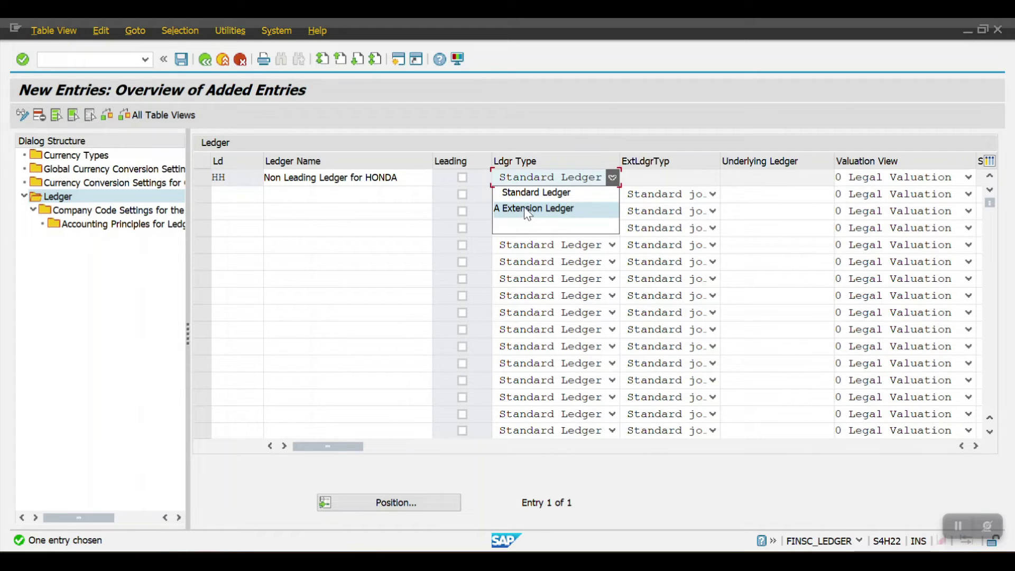
left_click(590, 140)
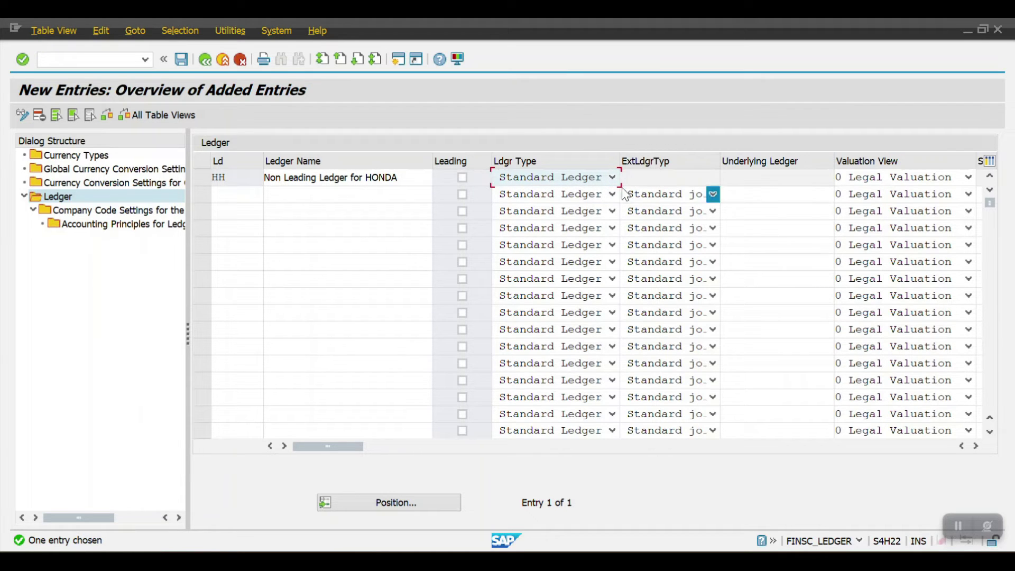
left_click(612, 177)
left_click(598, 208)
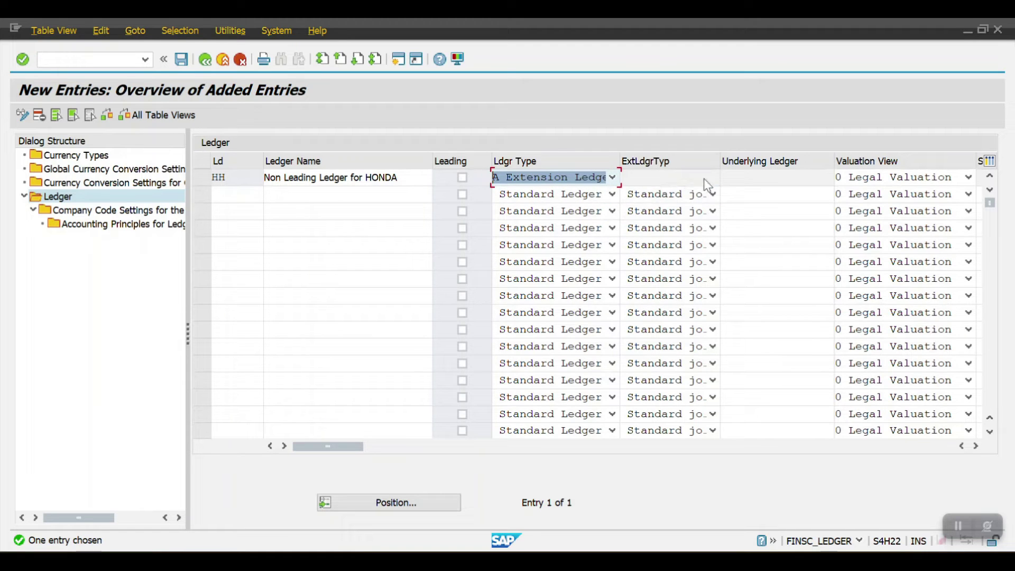
left_click(612, 178)
left_click(584, 193)
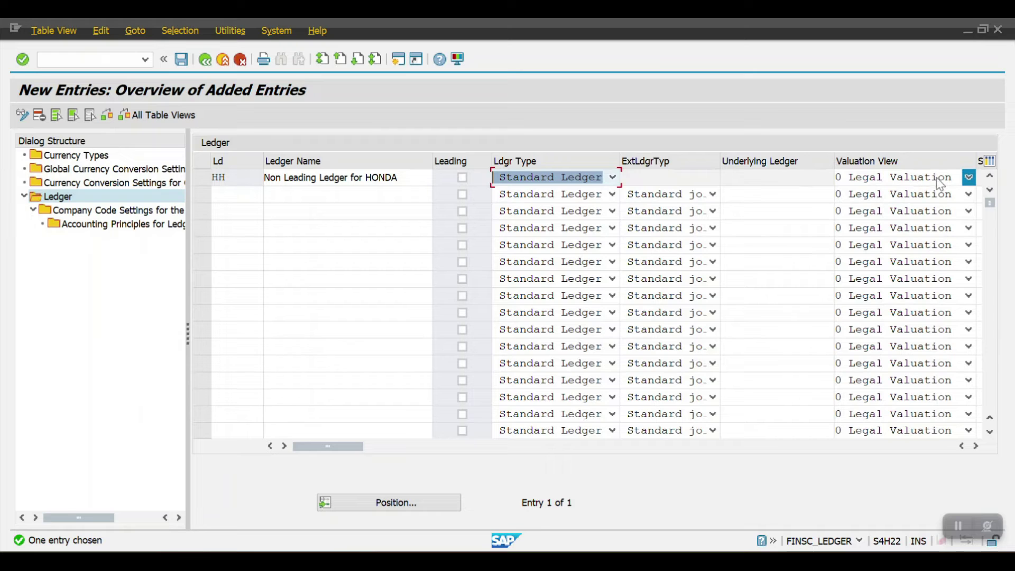
- Set the valuation view of ledger HH to 0 Legal Valuation
left_click(967, 178)
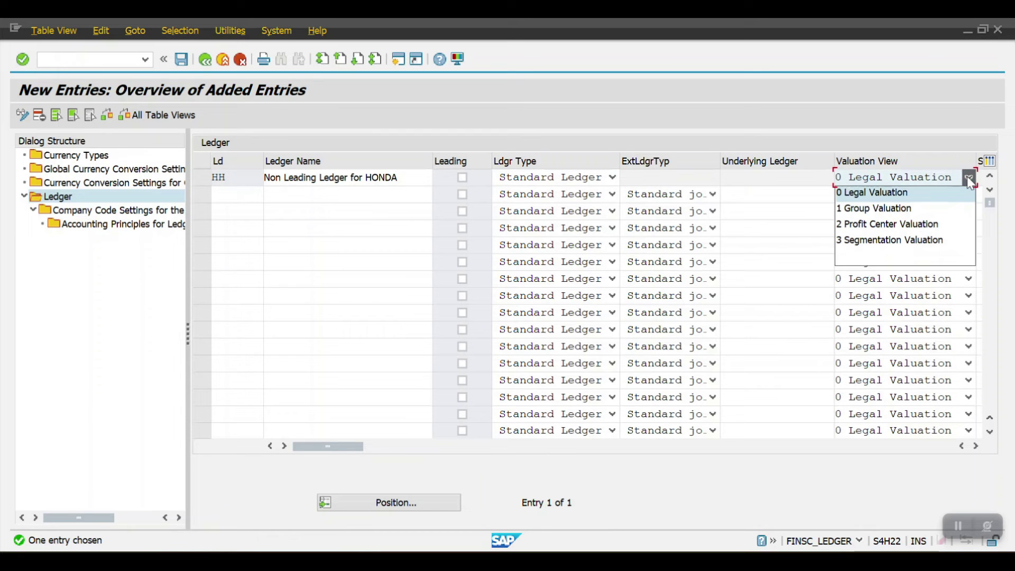
left_click(927, 192)
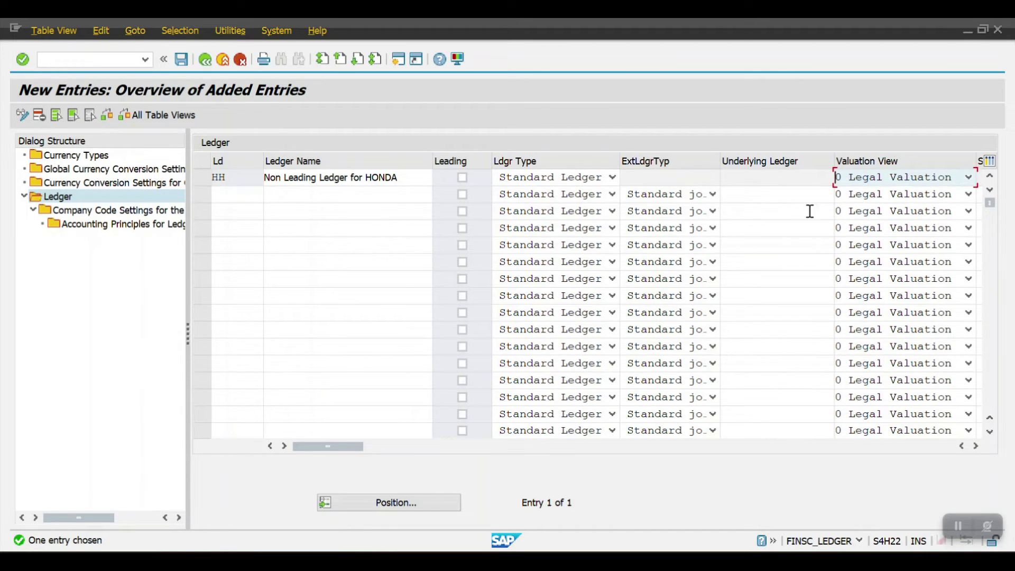
key("Tab")
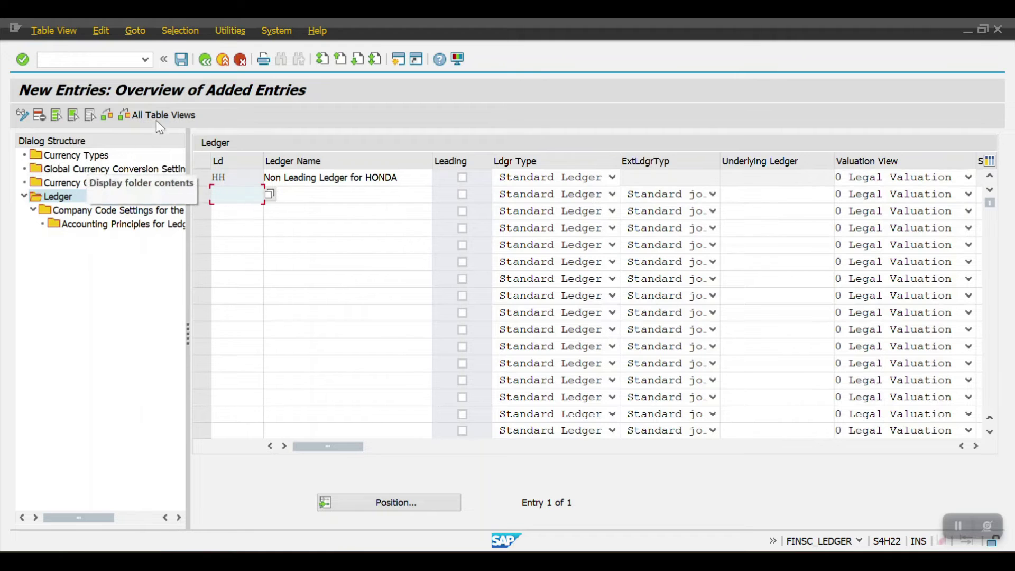
- Save ledger HH, acknowledge the consistency check and ledger group messages, and open the ledger's company code settings
left_click(183, 59)
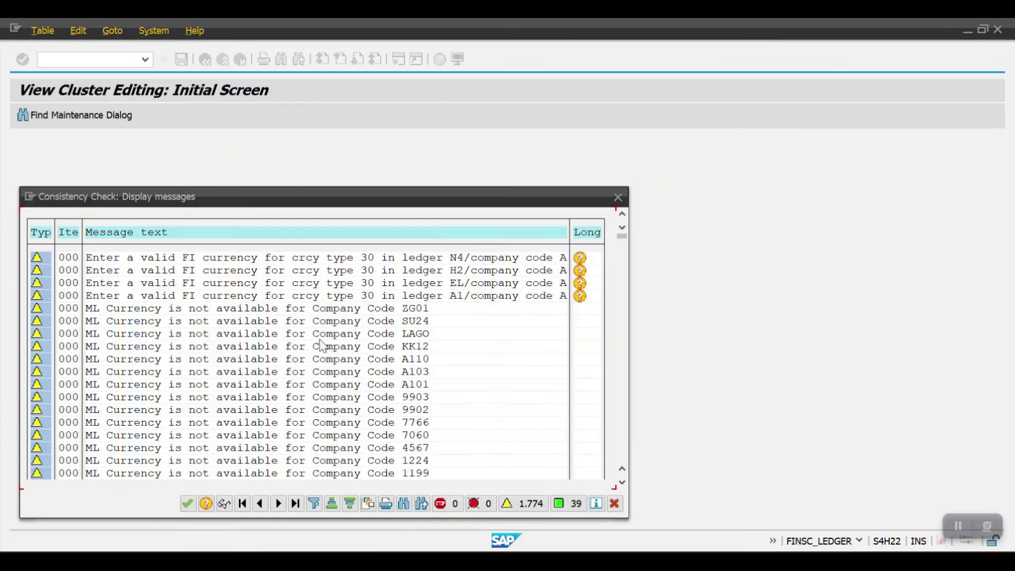
left_click(187, 503)
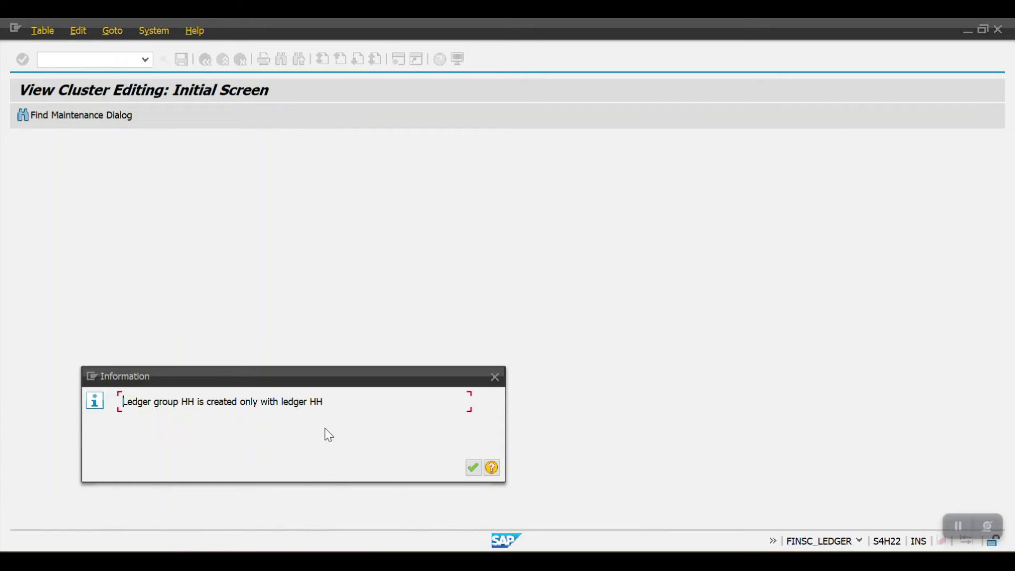
left_click(473, 468)
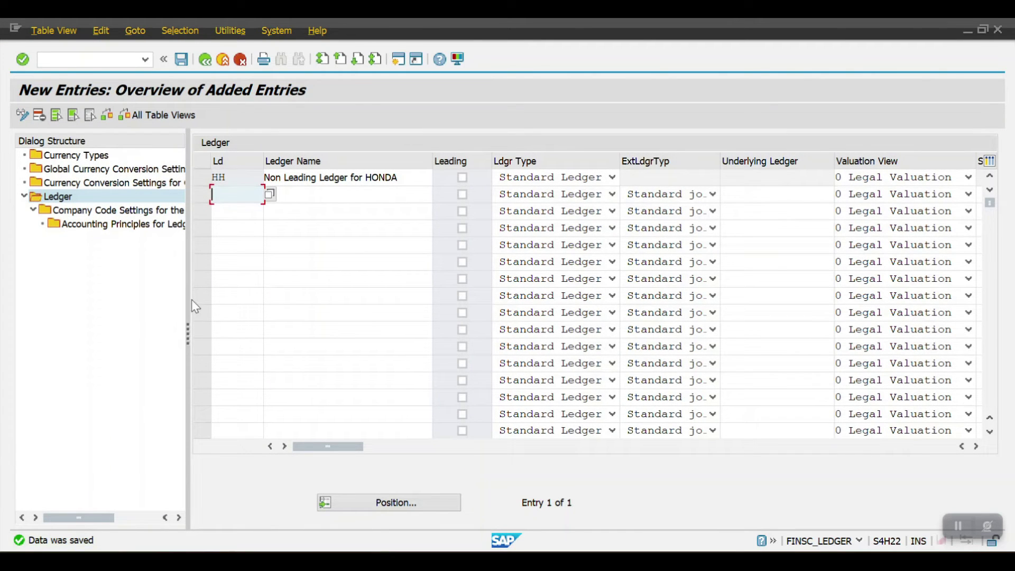
left_click(199, 177)
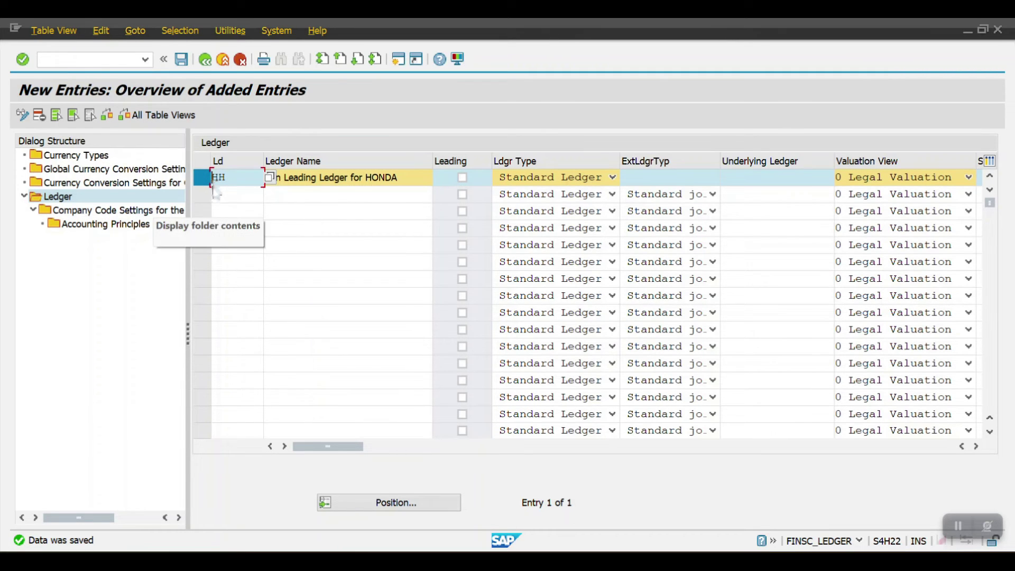
double_click(123, 210)
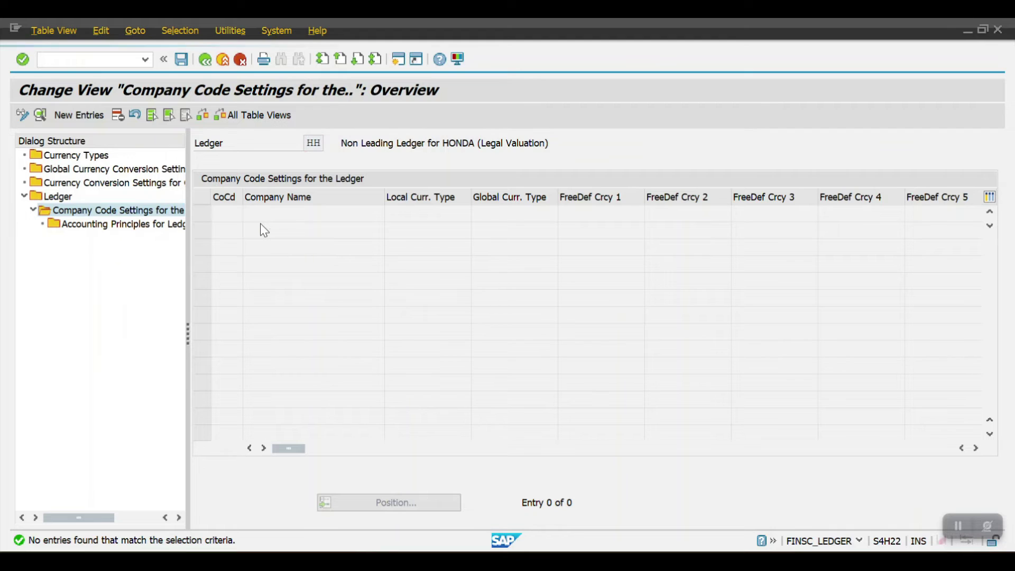
- Run transaction OX02 in the other session and position the company code list at 2009
key("shift+F3")
type("oc")
key("BackSpace")
type("xe")
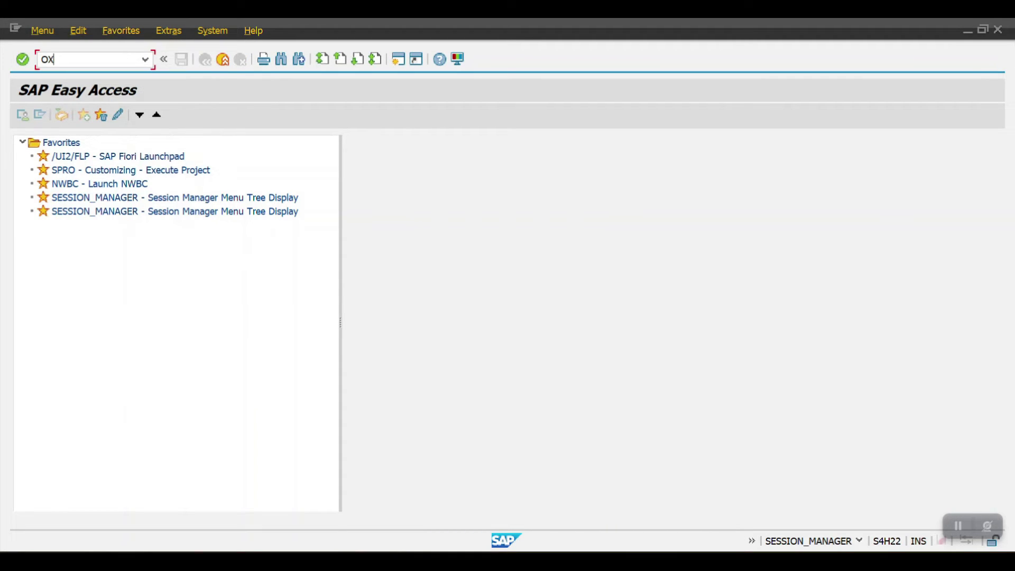
key("Return")
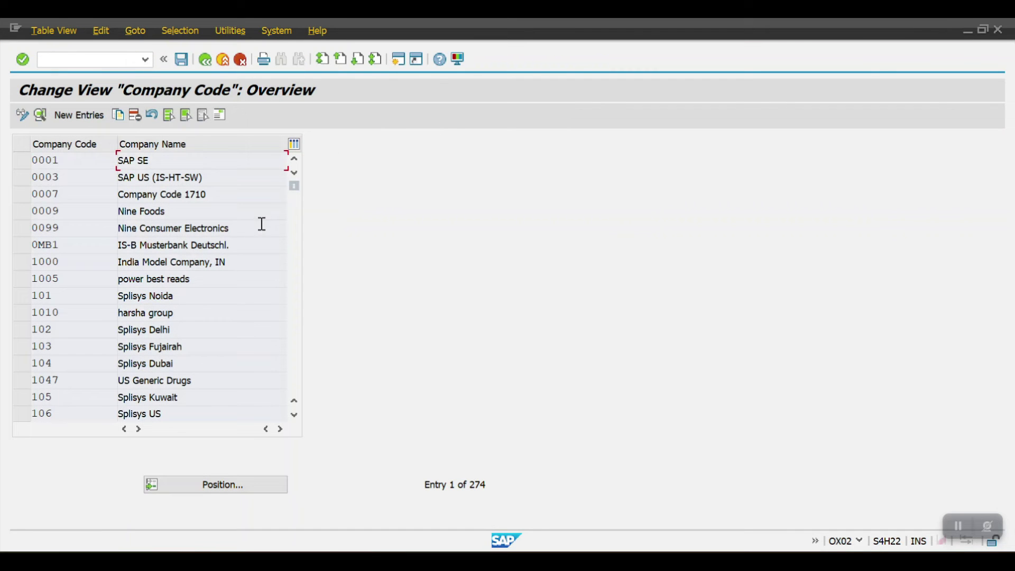
left_click(249, 489)
type("2009")
key("Return")
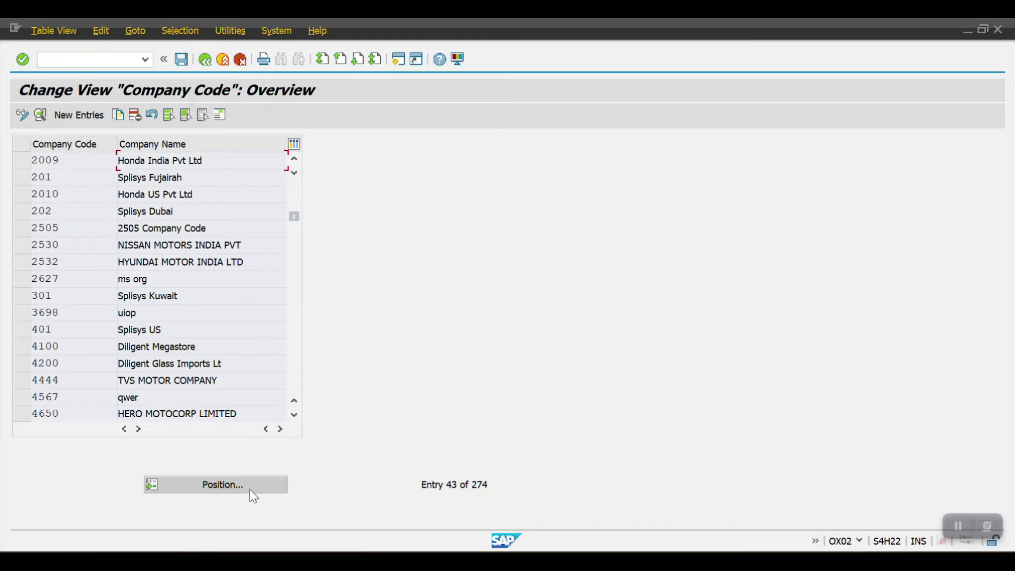
- Mark company codes 2009 and 2010 in the list and examine their company names
left_click(16, 161)
left_click(22, 194)
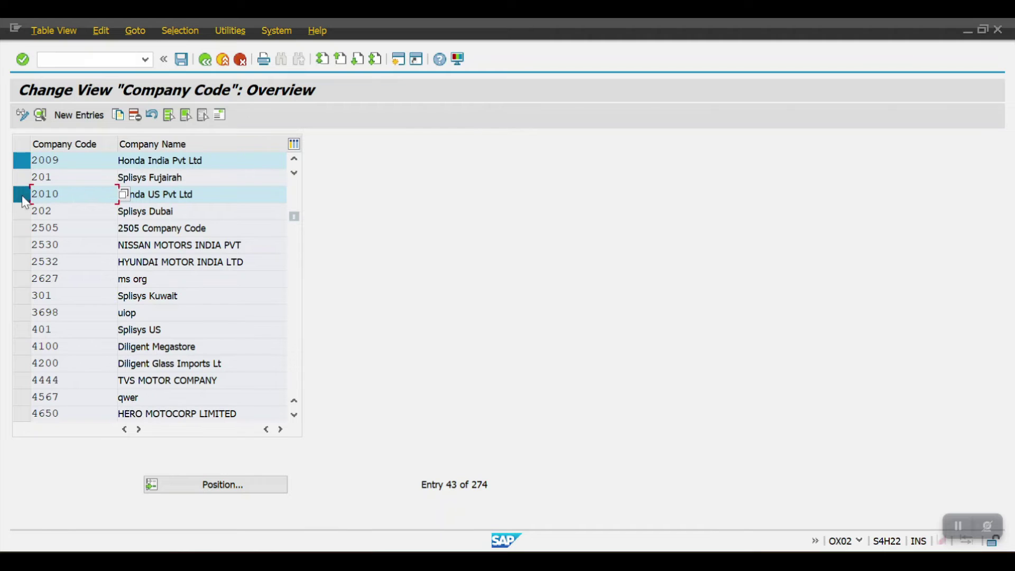
left_click_drag(164, 197, 117, 194)
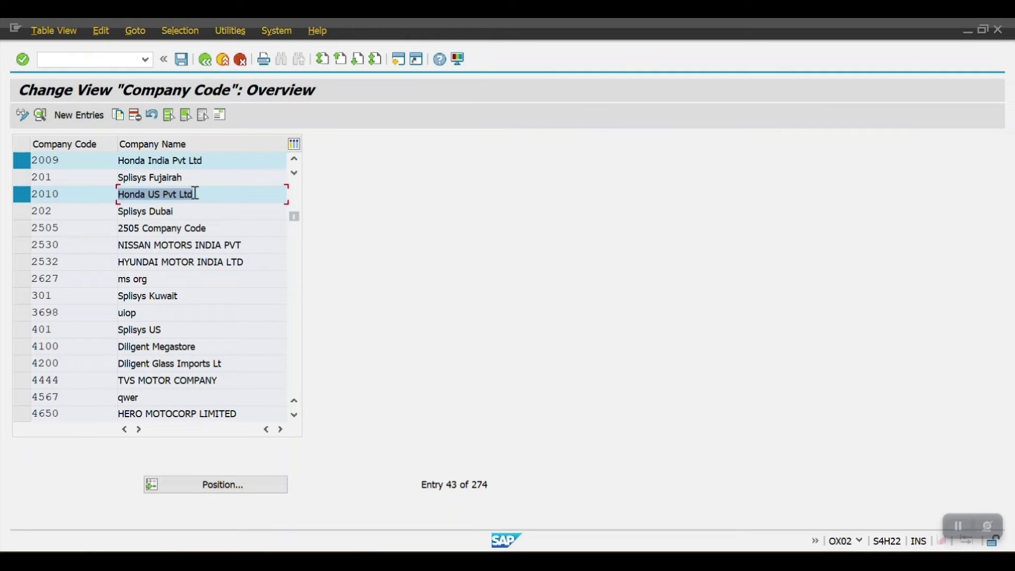
left_click_drag(204, 160, 118, 161)
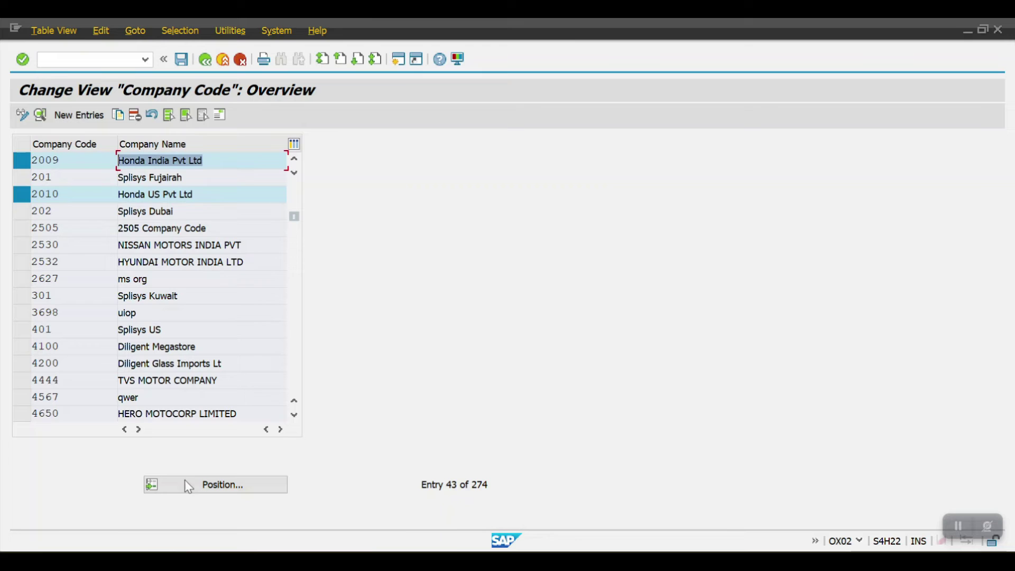
- Return to the FINSC_LEDGER session and start a new company code entry for ledger HH with company code 2009
mouse_move(217, 550)
left_click(210, 480)
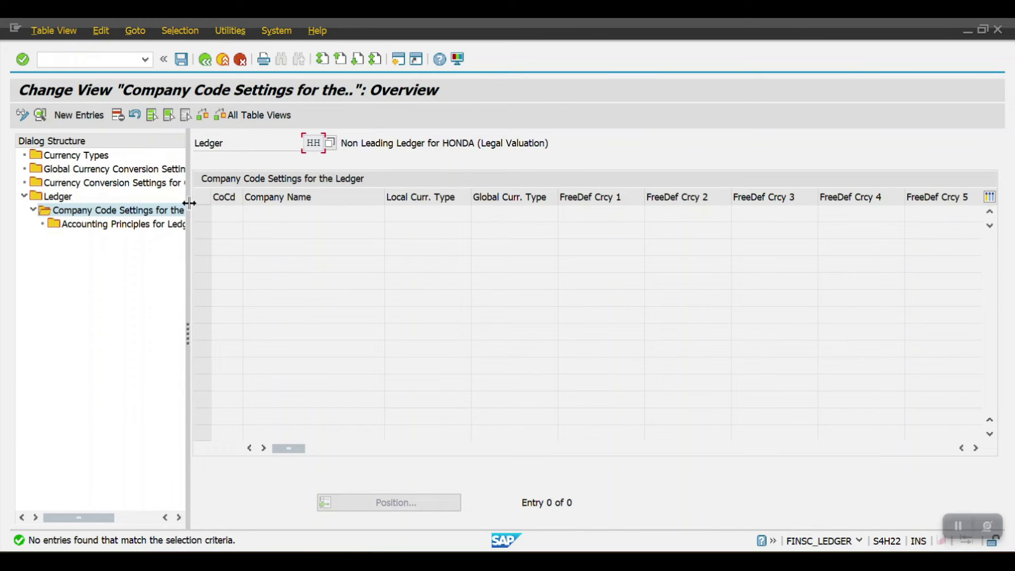
left_click(73, 121)
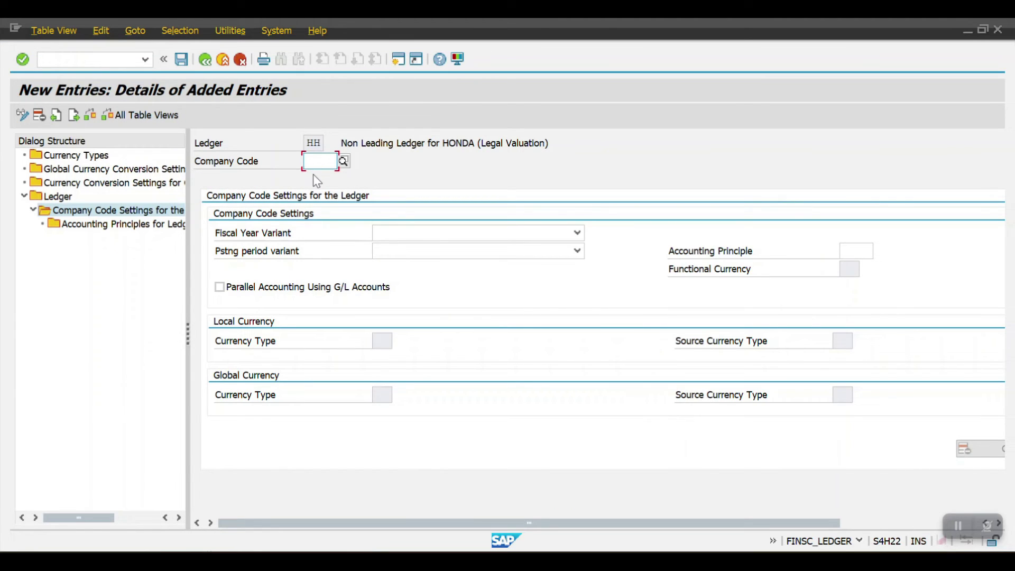
type("2009")
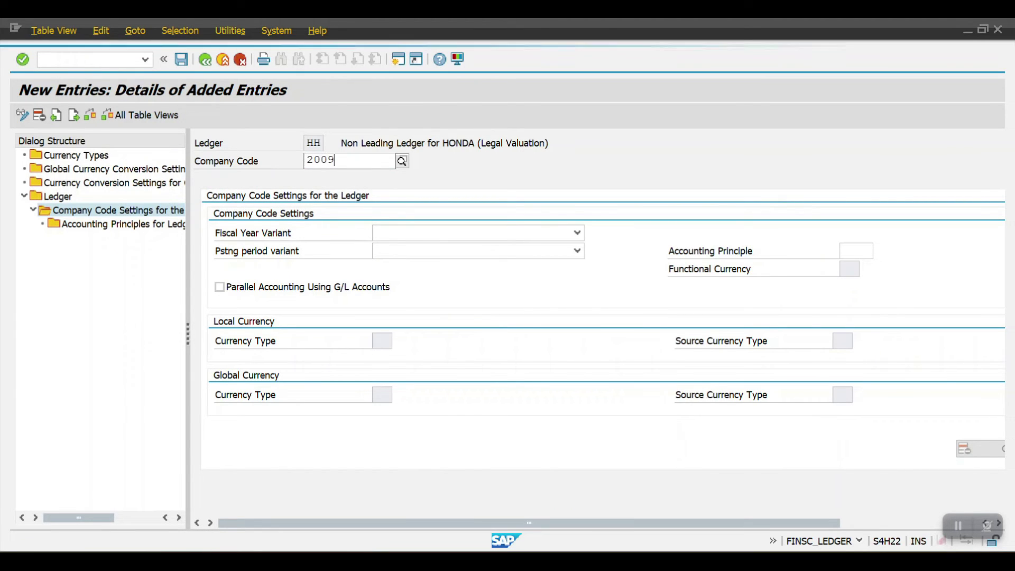
left_click(314, 180)
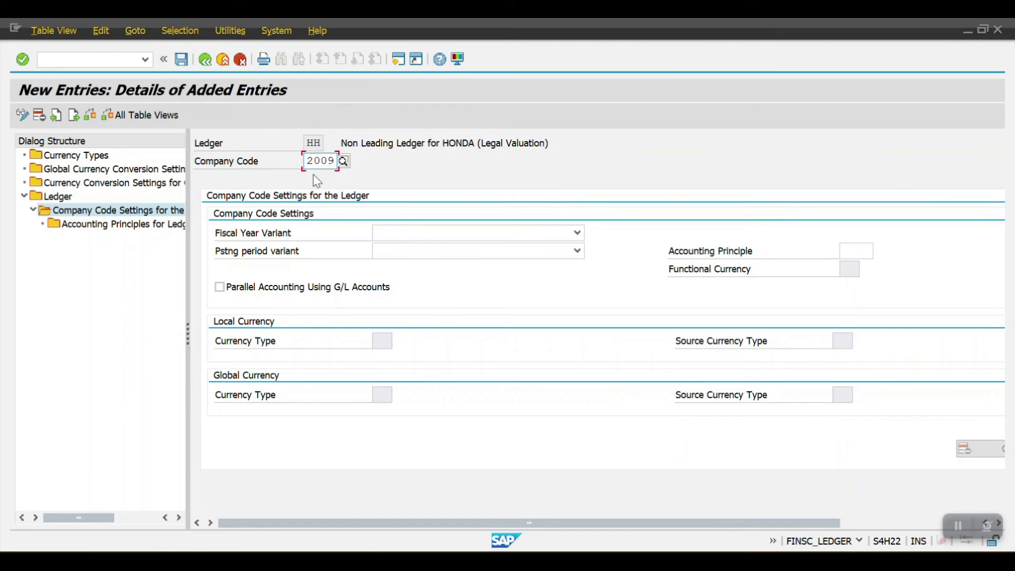
- Assign fiscal year variant V3 (Apr.- March, 4 special periods) and posting period variant 2001 Honda PPV to company code 2009
left_click(577, 232)
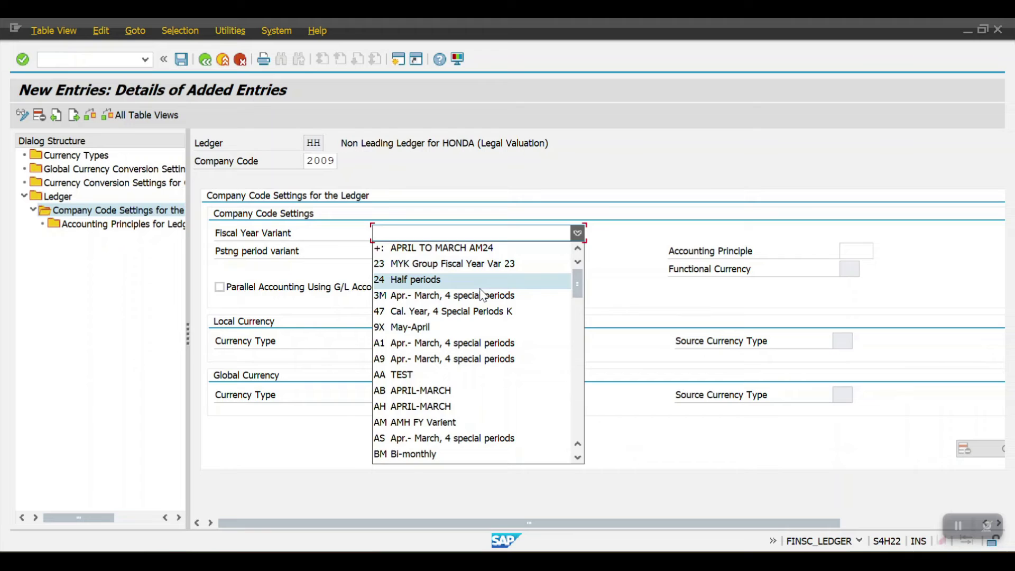
scroll(482, 294, "down", 13)
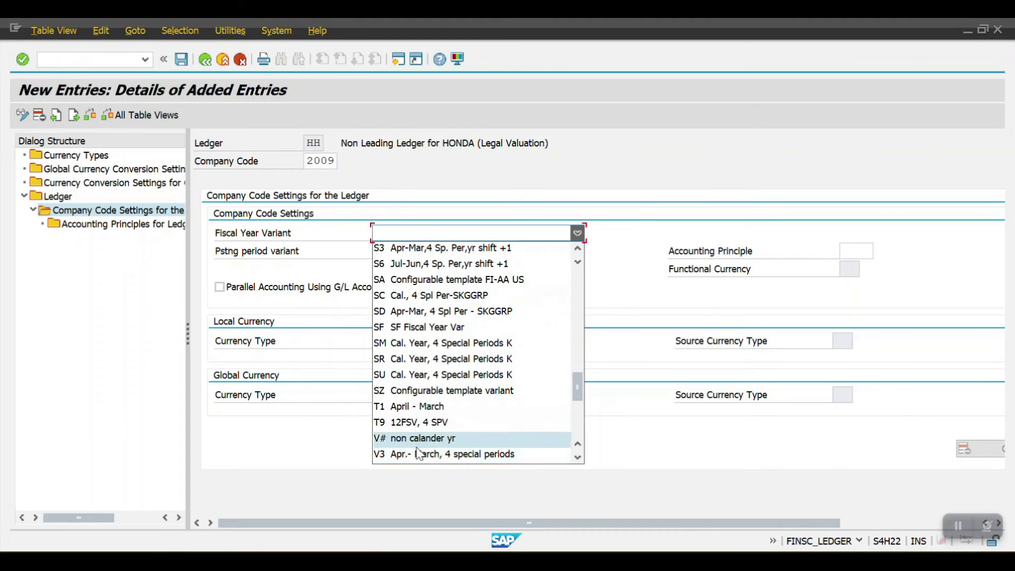
left_click(417, 451)
left_click(432, 252)
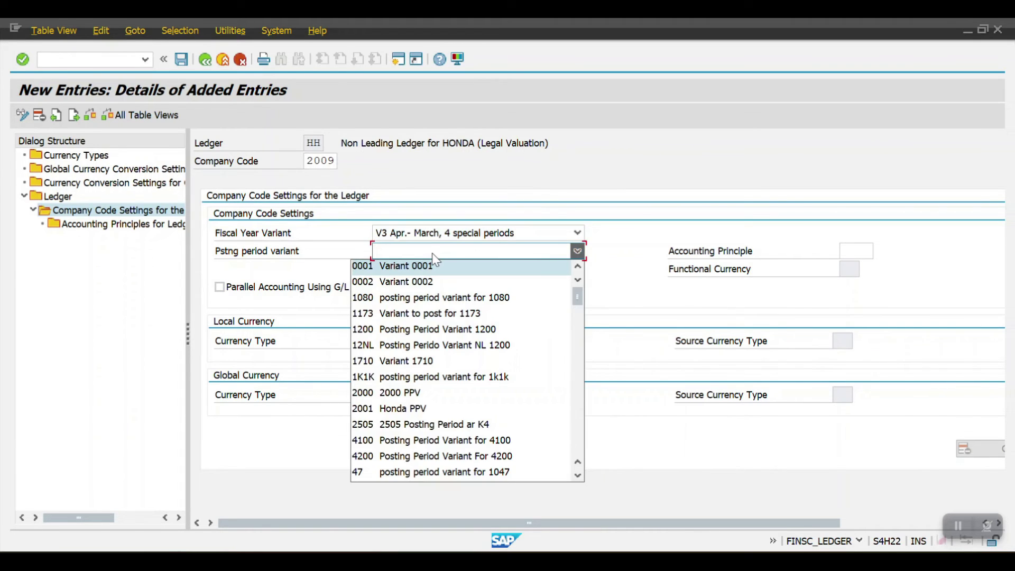
type("2001")
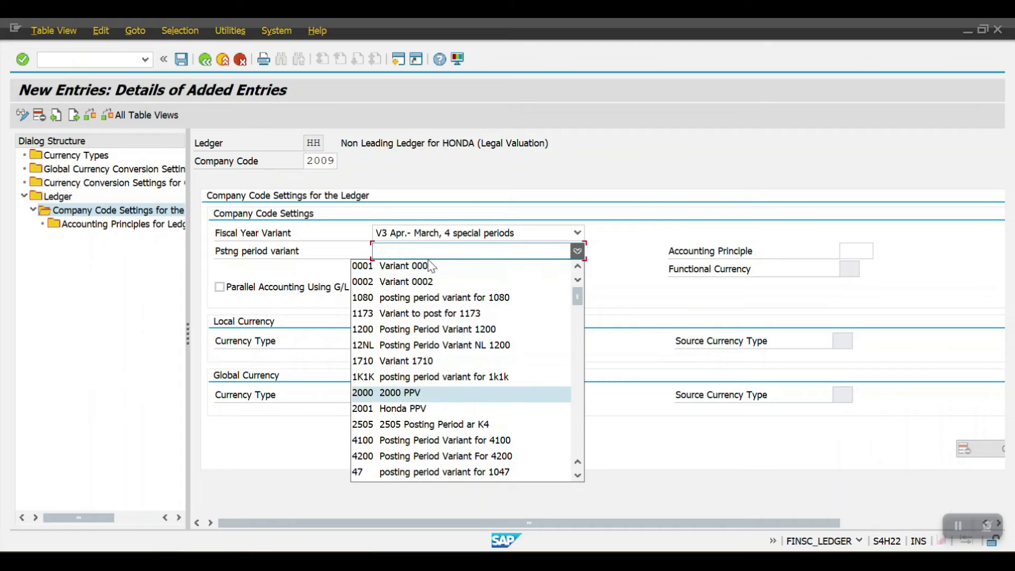
left_click(389, 407)
- Set the accounting principle to IFRS and save company code 2009's settings for ledger HH, acknowledging the consistency check
left_click(853, 252)
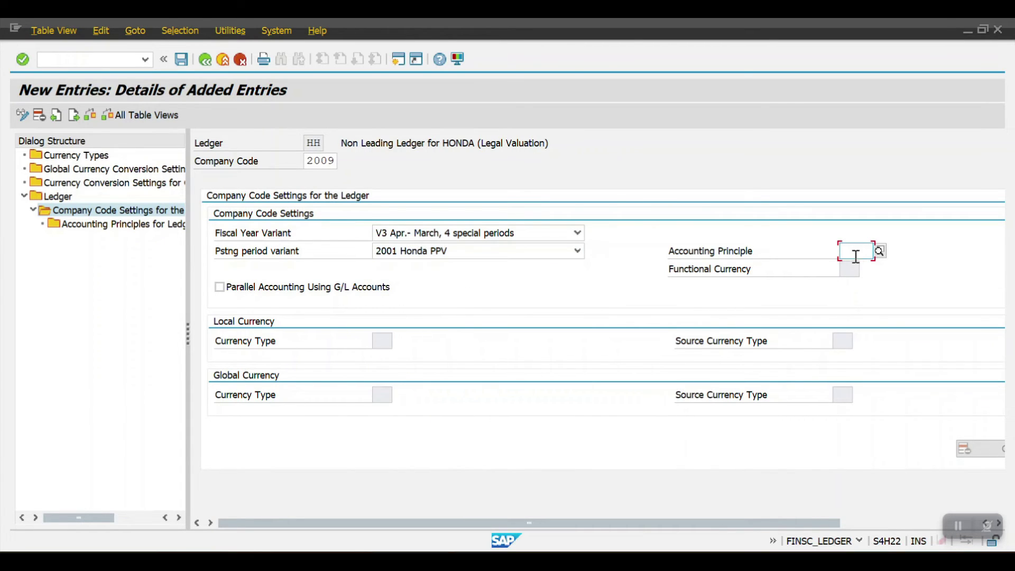
type("IFRS")
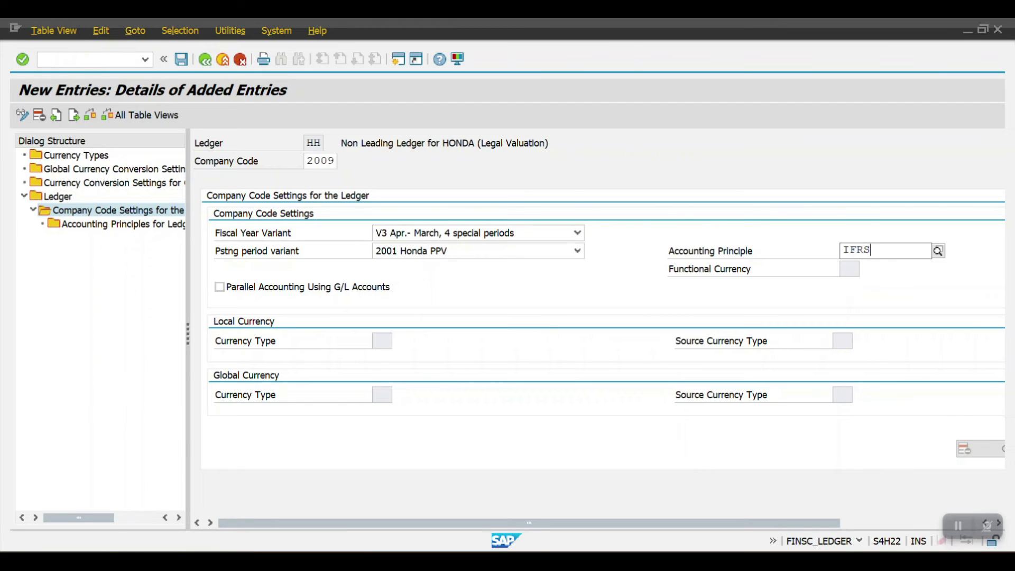
key("Return")
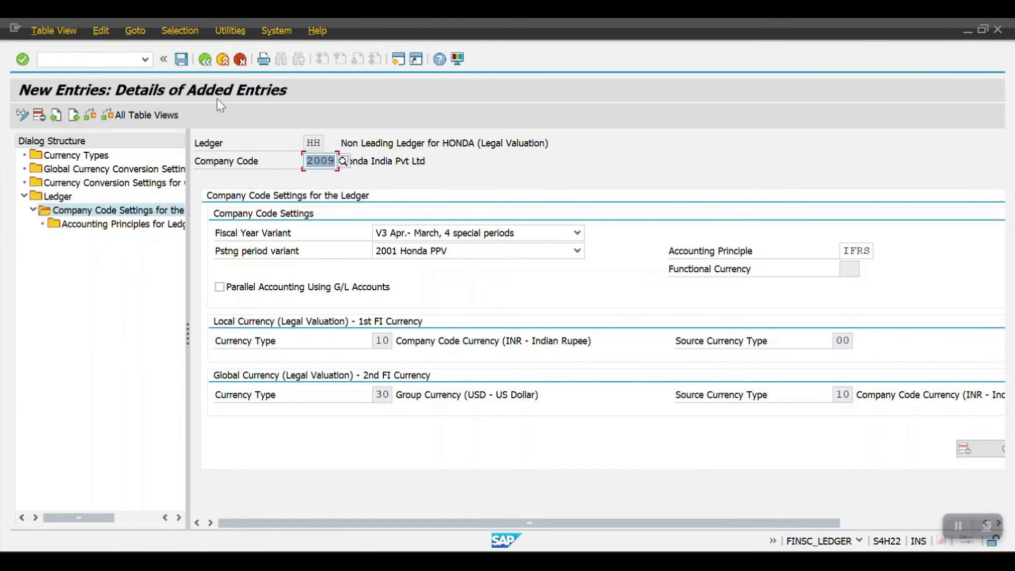
left_click(180, 59)
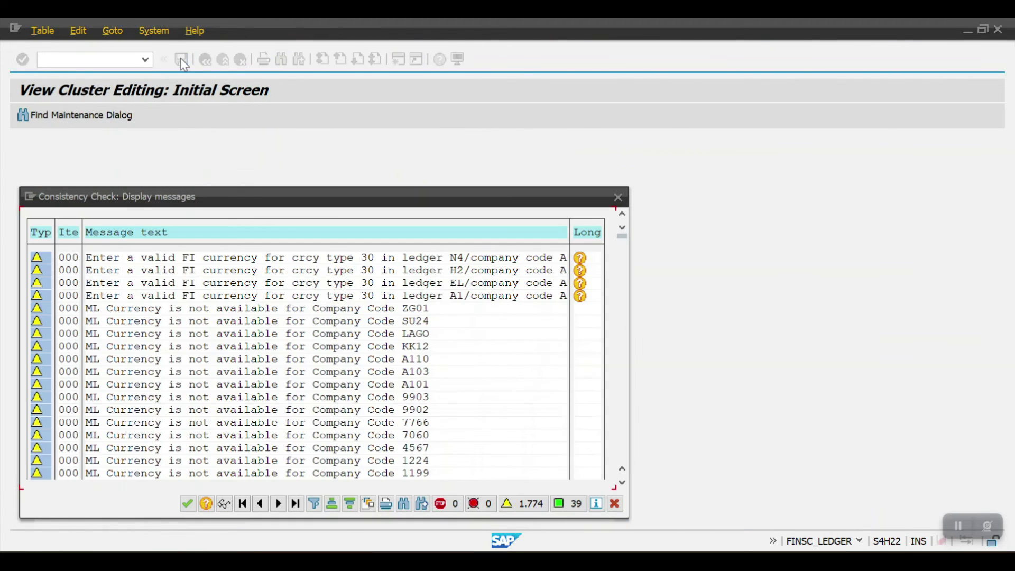
left_click(182, 503)
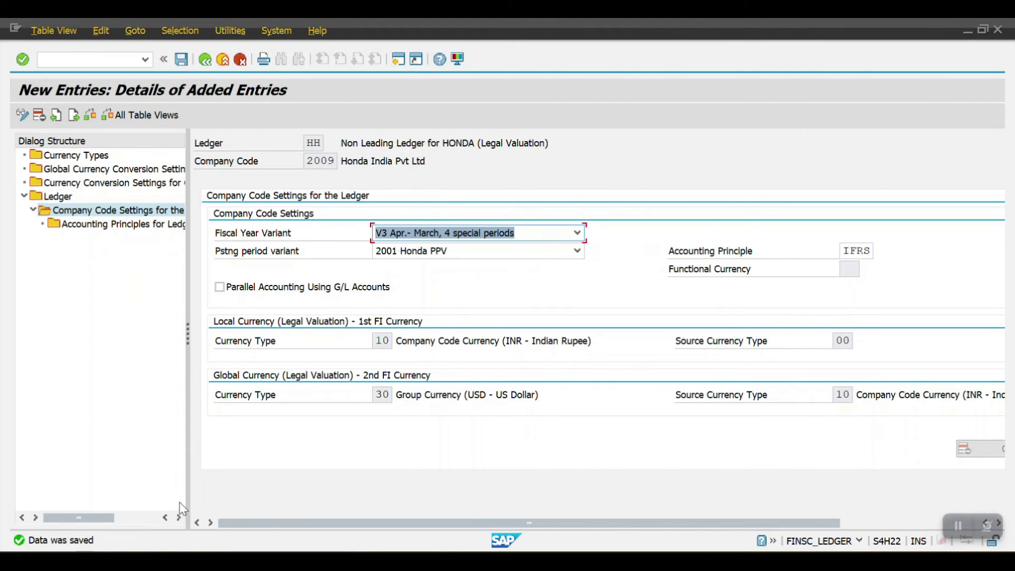
left_click(182, 63)
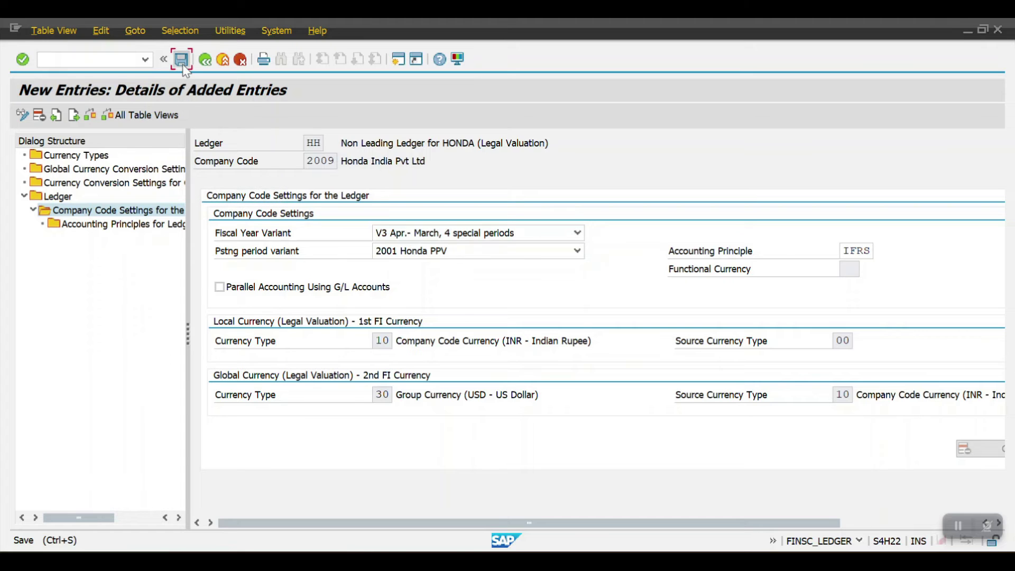
- Leave the ledger configuration for SAP Easy Access, acknowledging the consistency check, and open transaction SPRO
left_click(206, 58)
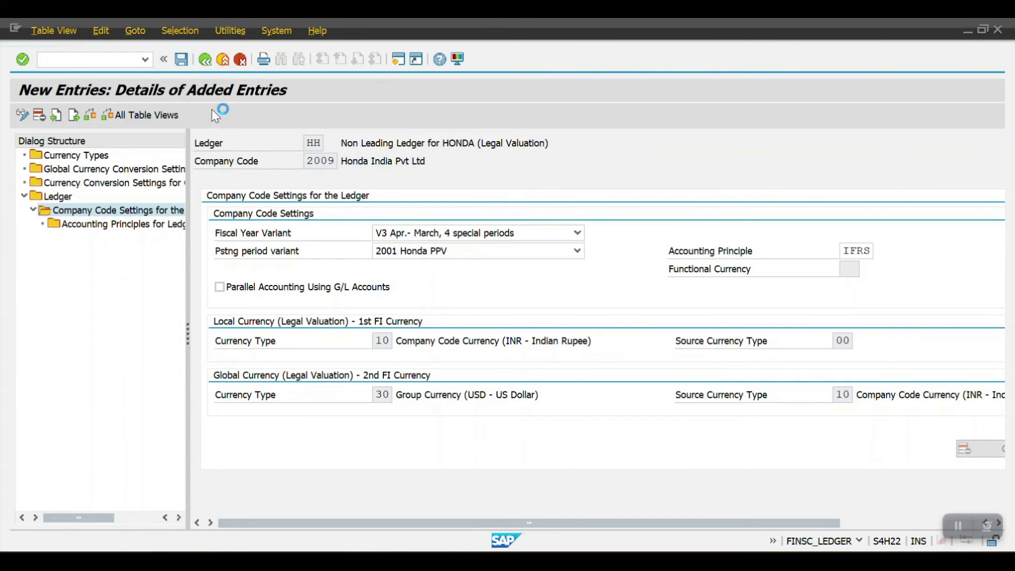
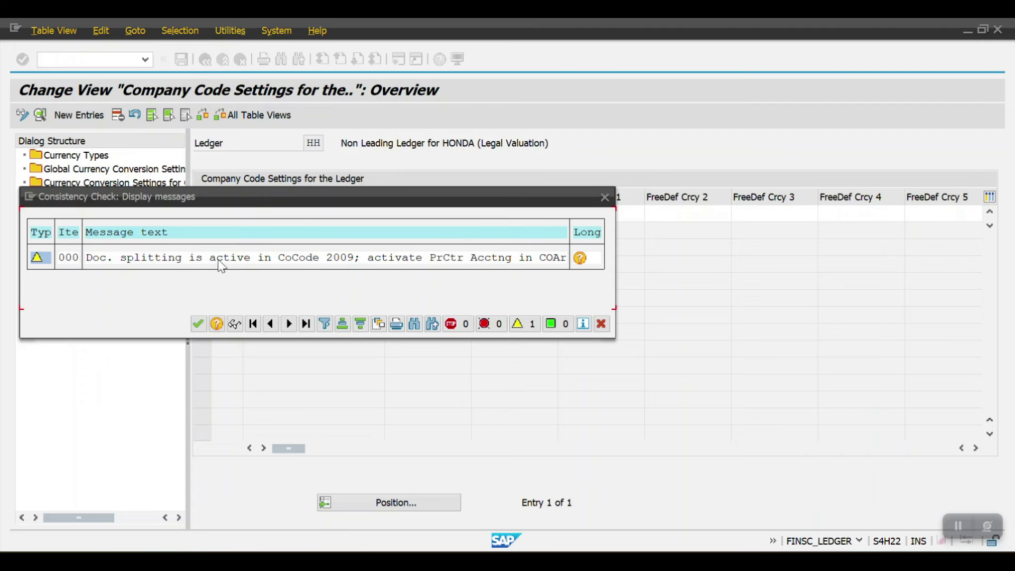
left_click(198, 325)
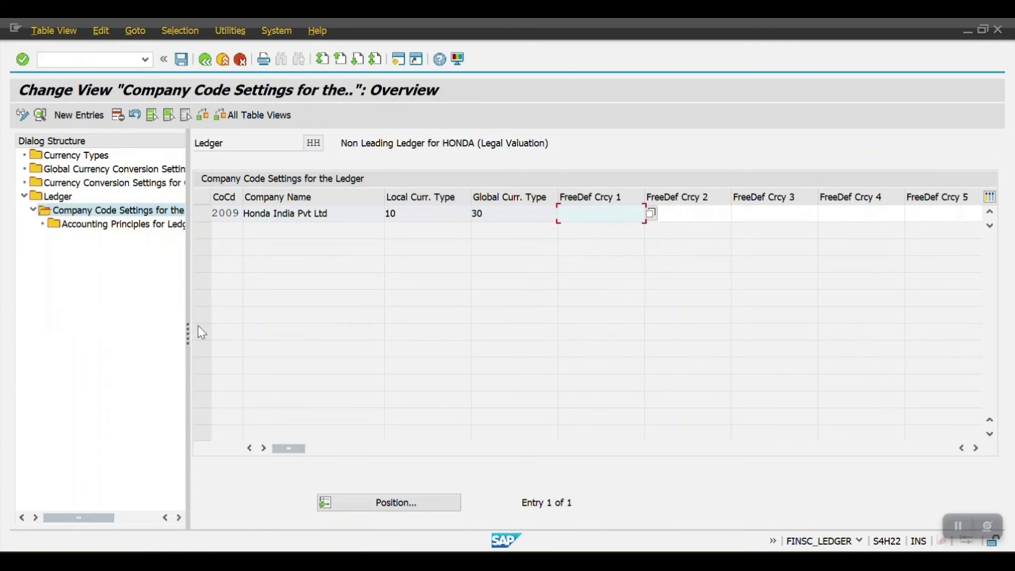
left_click(205, 60)
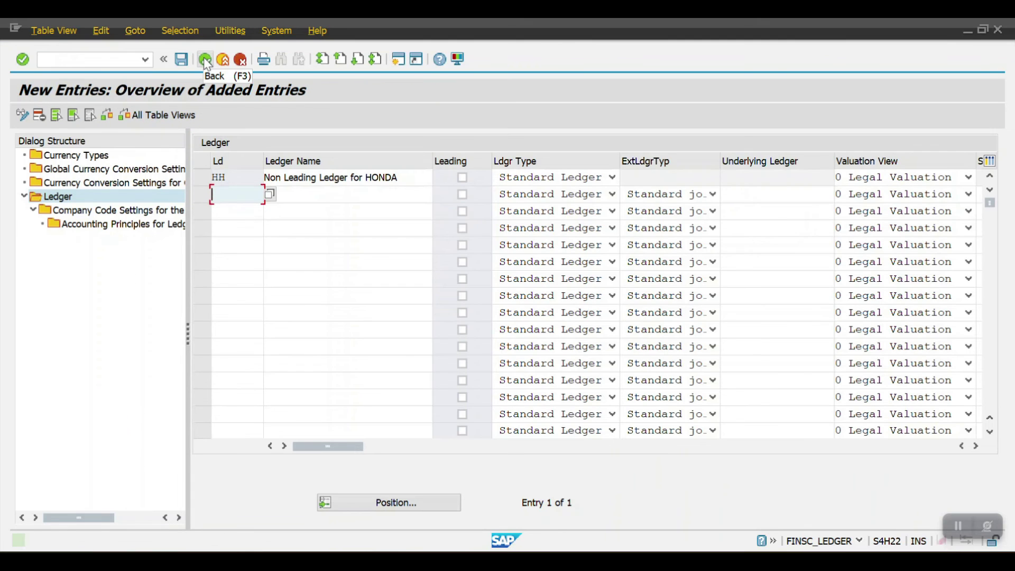
left_click(203, 61)
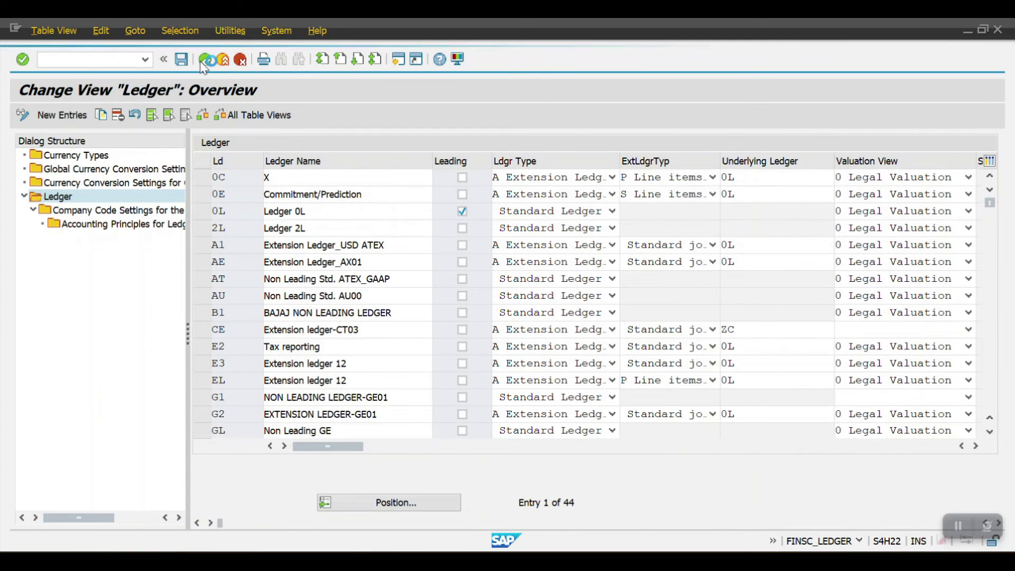
left_click(204, 61)
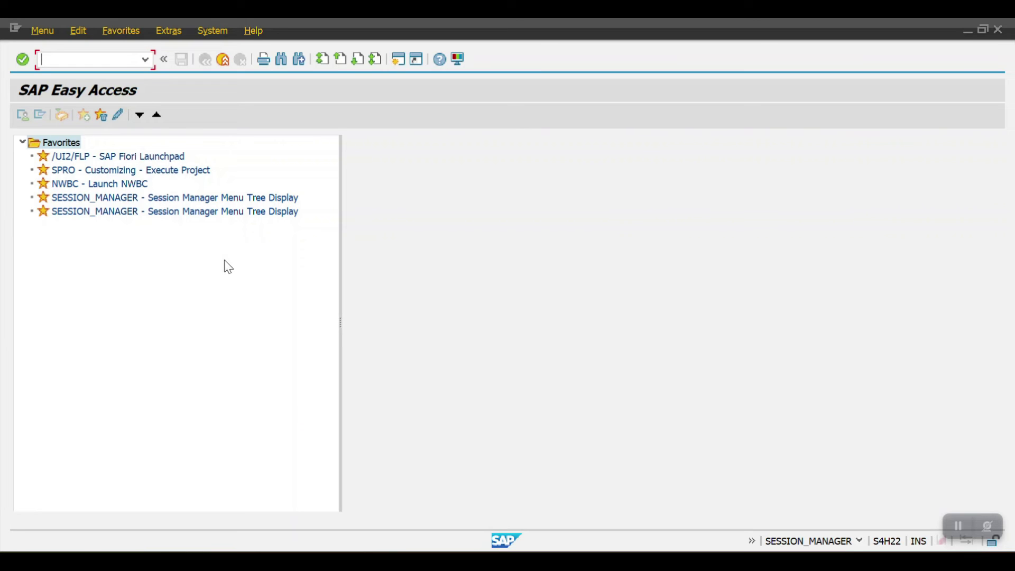
type("SPRO")
key("Return")
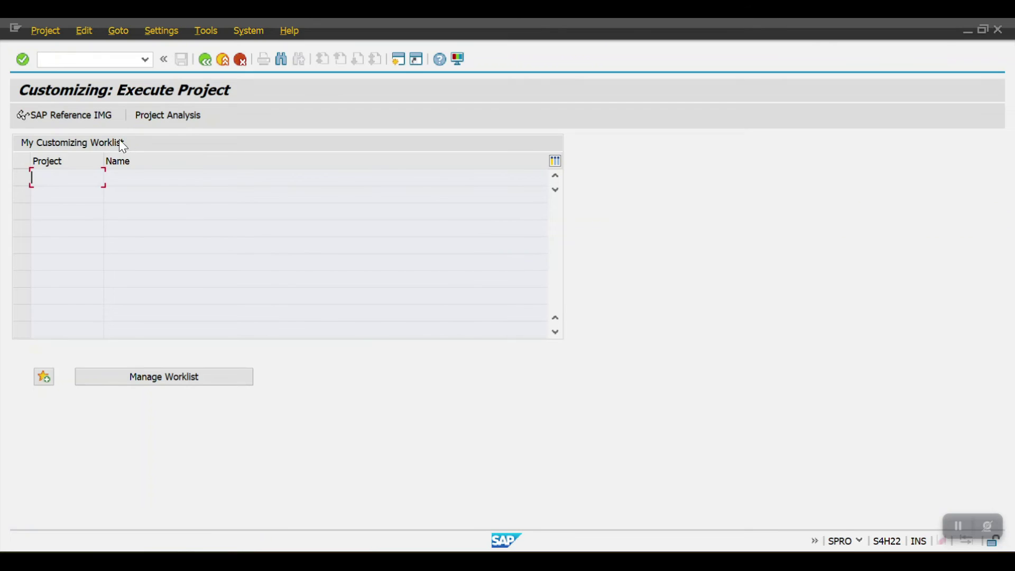
- Open the SAP Reference IMG and expand Financial Accounting down to Financial Accounting Global Settings, leaving General Ledger Accounting collapsed
left_click(68, 119)
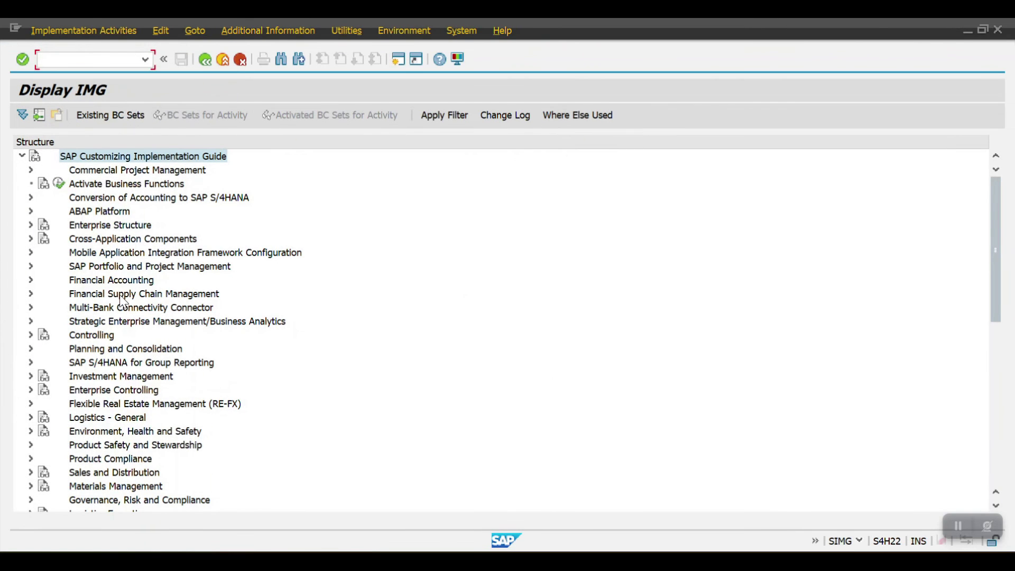
left_click(108, 285)
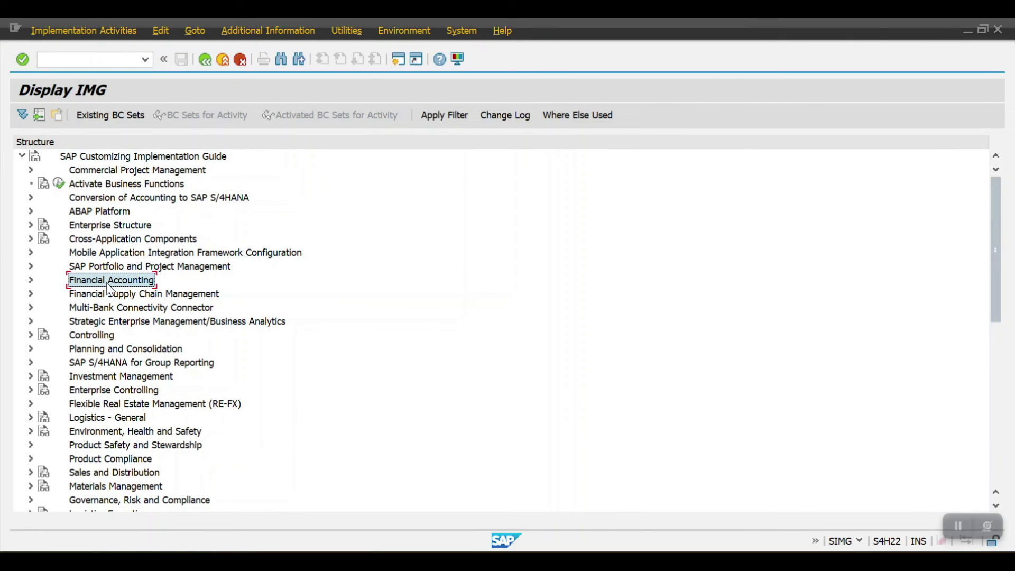
double_click(108, 285)
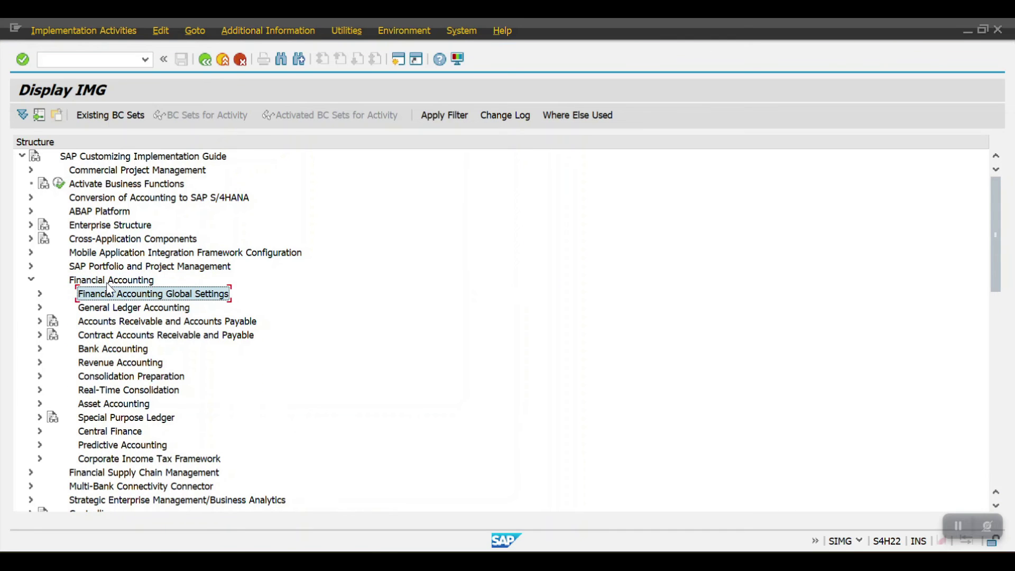
key("Down")
key("Right")
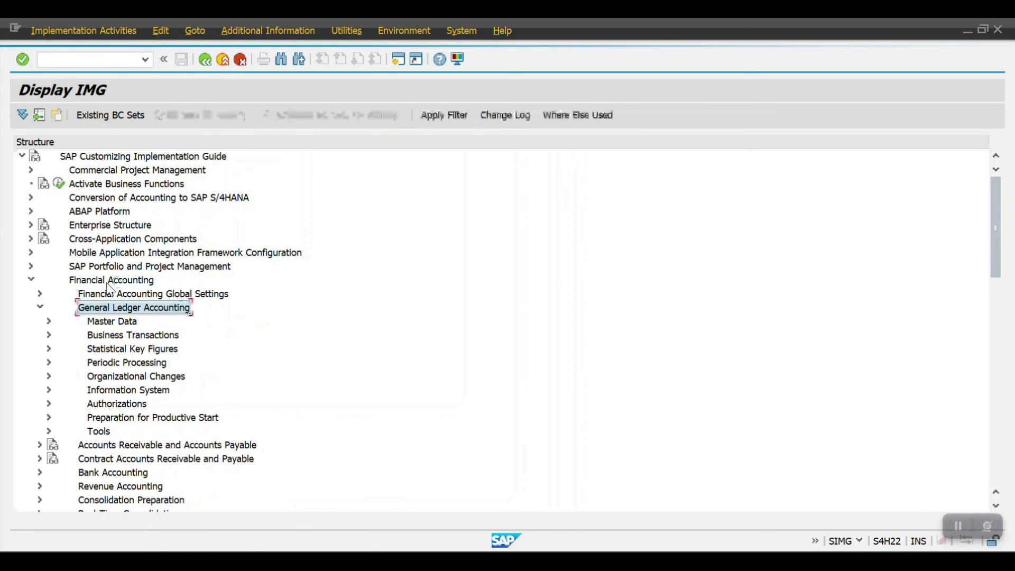
key("Left")
key("Up")
key("Right")
key("Down")
key("Down")
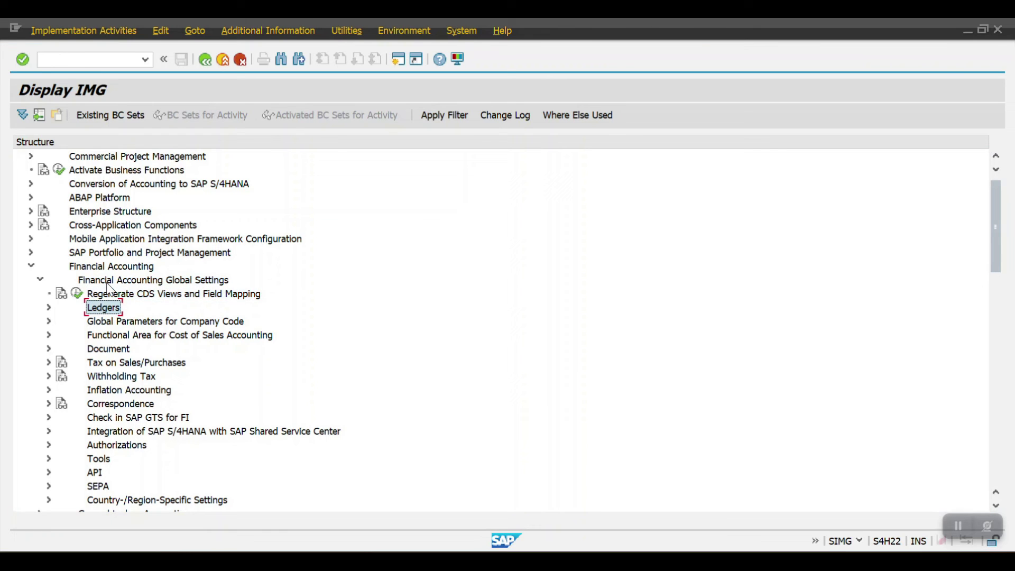
- Expand the Ledgers node and its Ledger subnode, and go to Define Settings for Ledgers and Currency Types
key("Right")
key("Down")
key("Down")
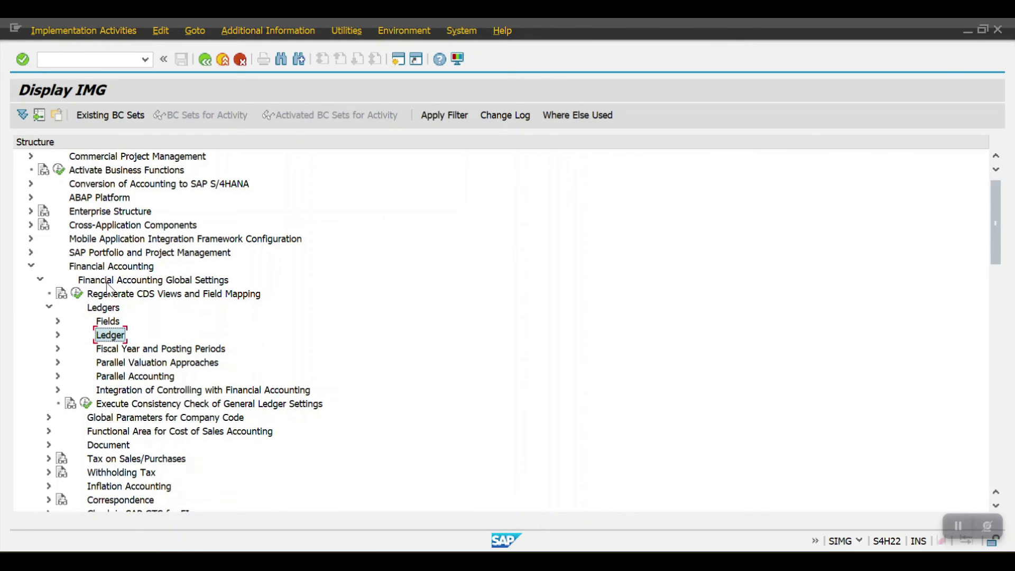
key("Right")
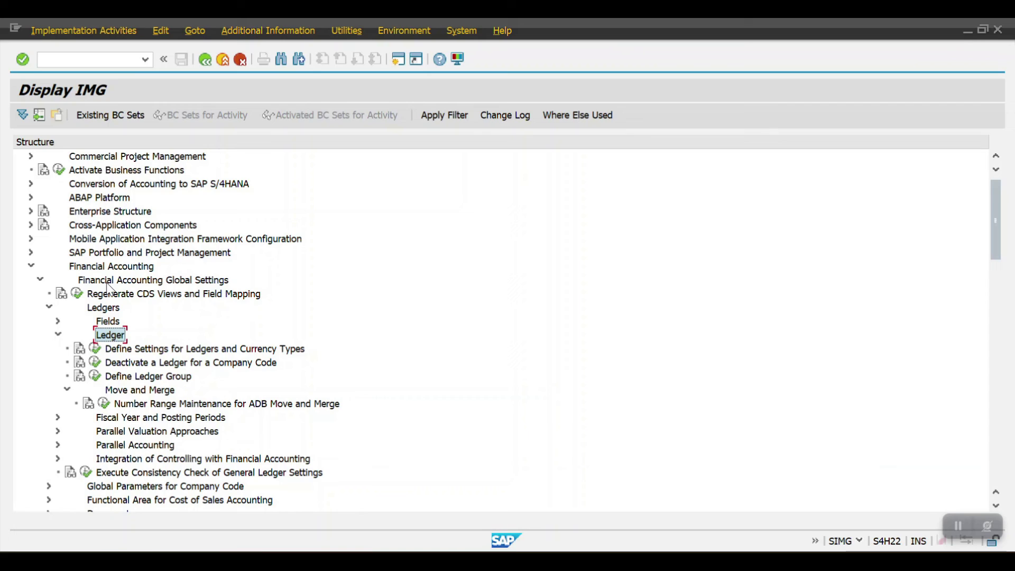
key("Down")
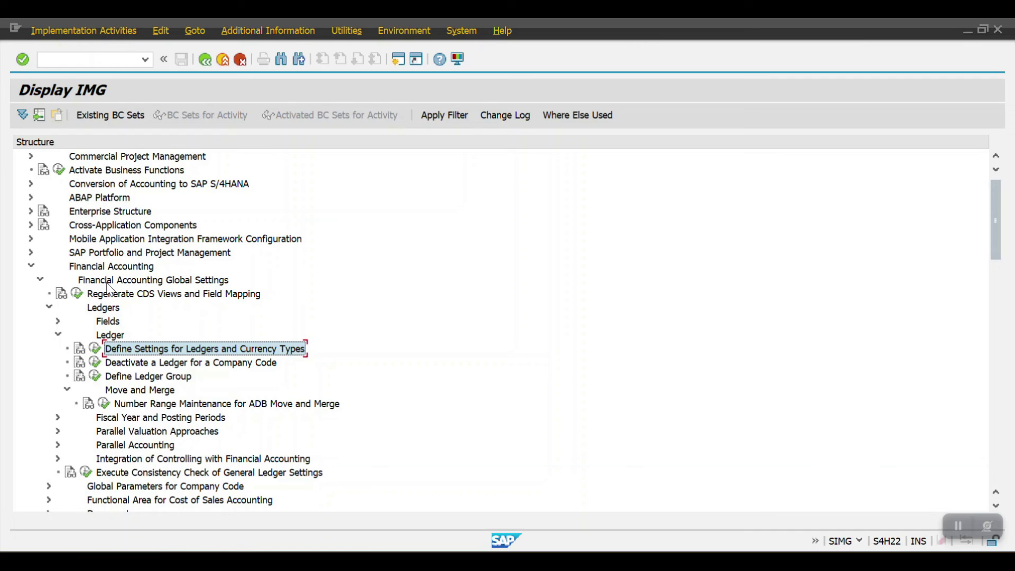
- Run the Execute Consistency Check of General Ledger Settings activity under Ledgers
key("Down")
key("Down")
key("Down")
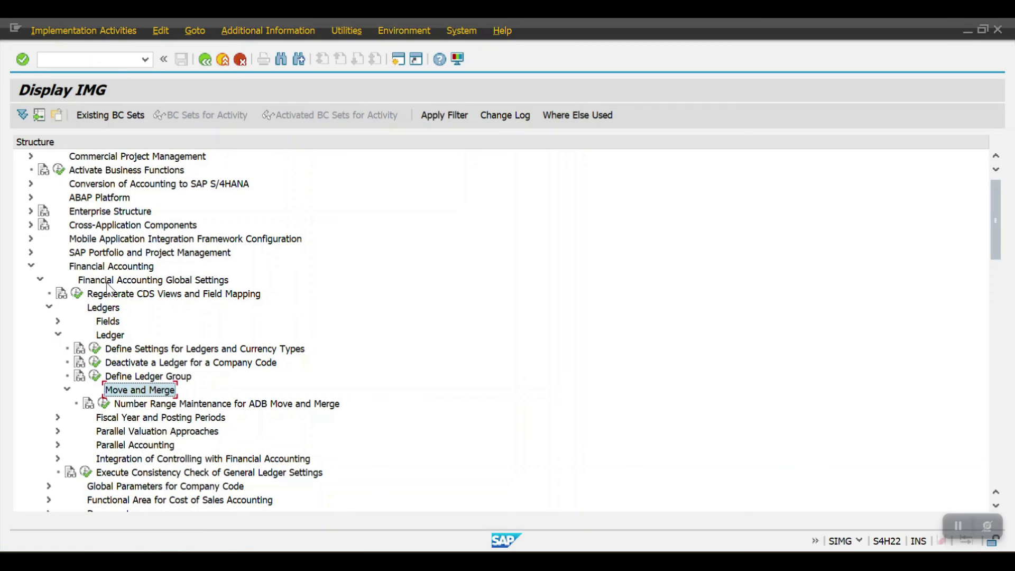
key("Down")
key("Down")
key("Down")
key("Down")
key("Down")
key("Down")
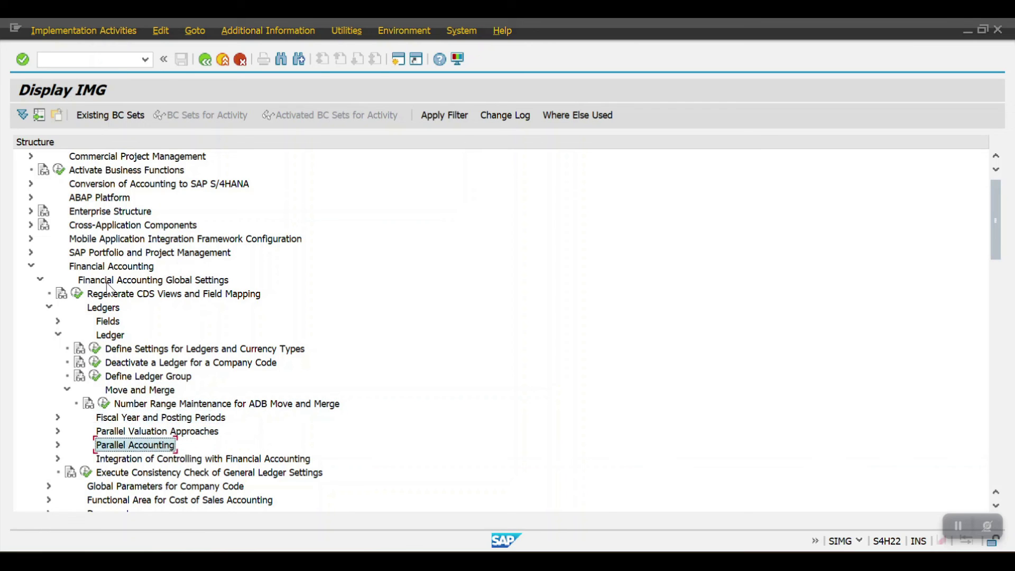
key("Down")
key("Down")
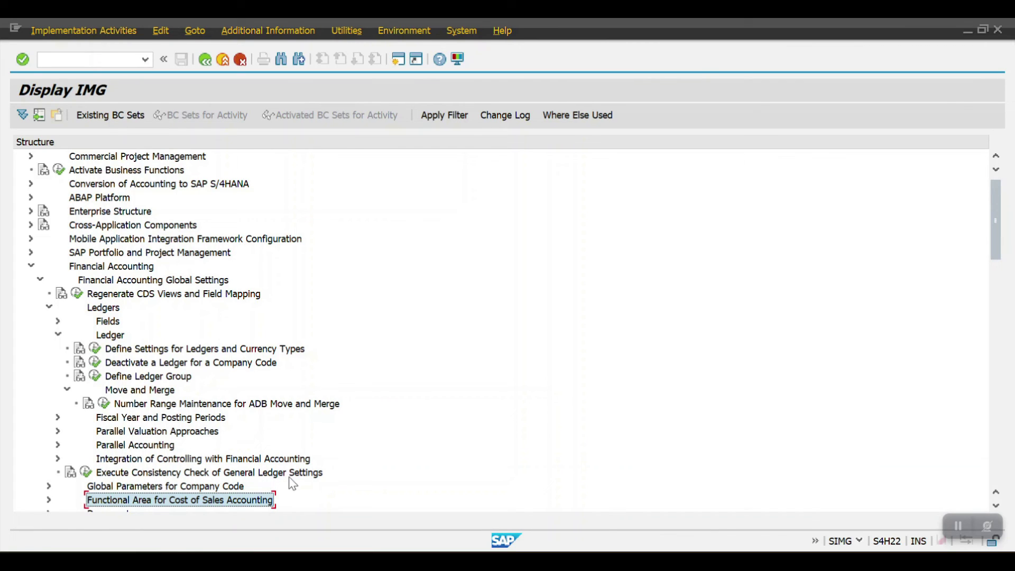
left_click(86, 473)
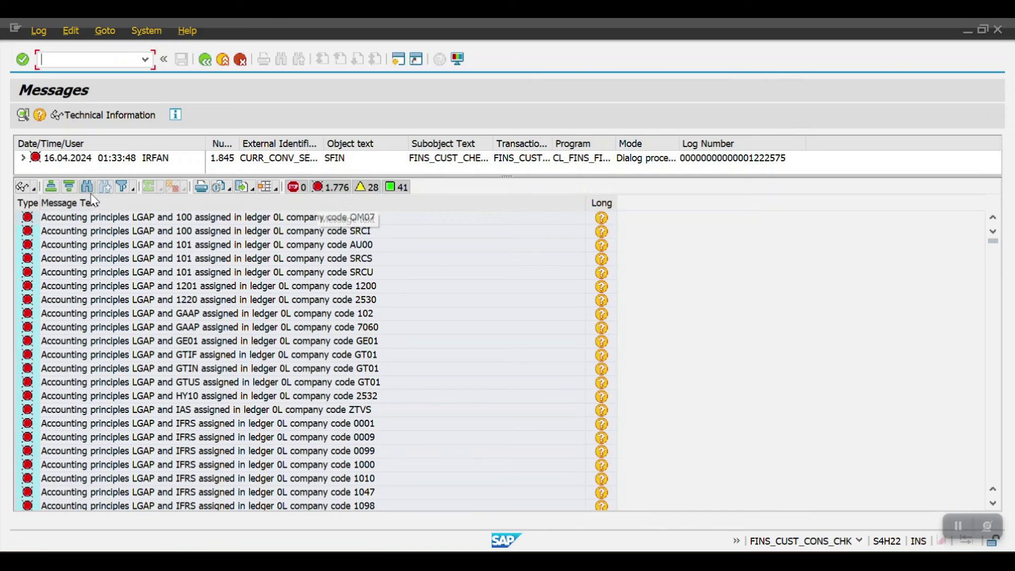
- Search the consistency check messages for company code 2009 and close the search dialog
double_click(200, 246)
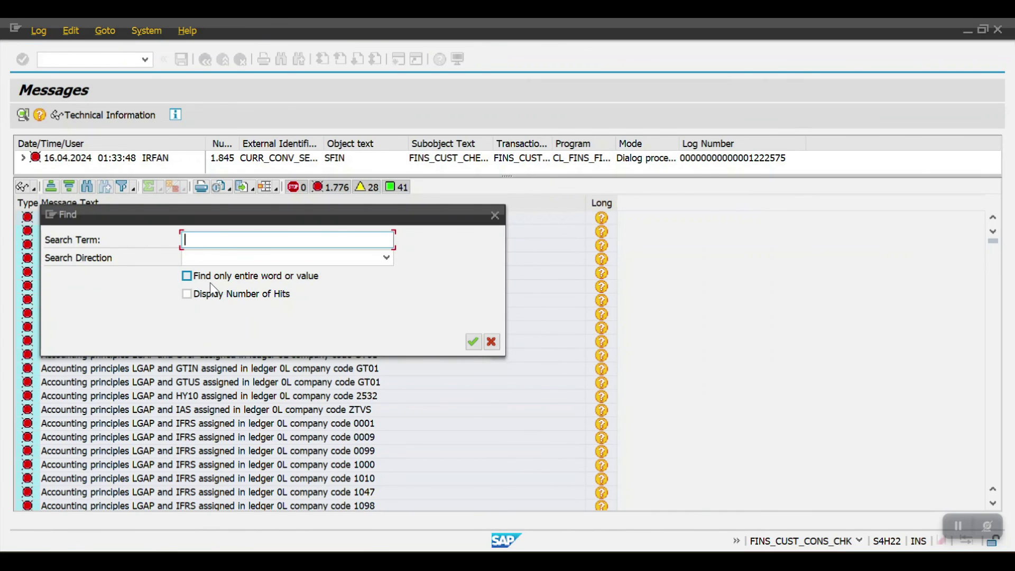
type("2009")
key("Return")
left_click_drag(272, 218, 749, 237)
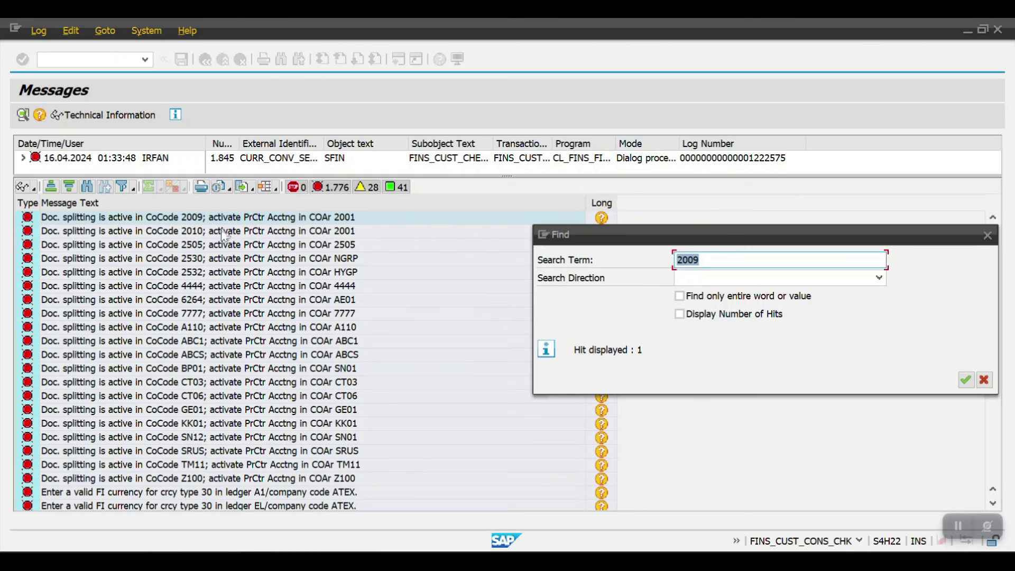
left_click(987, 235)
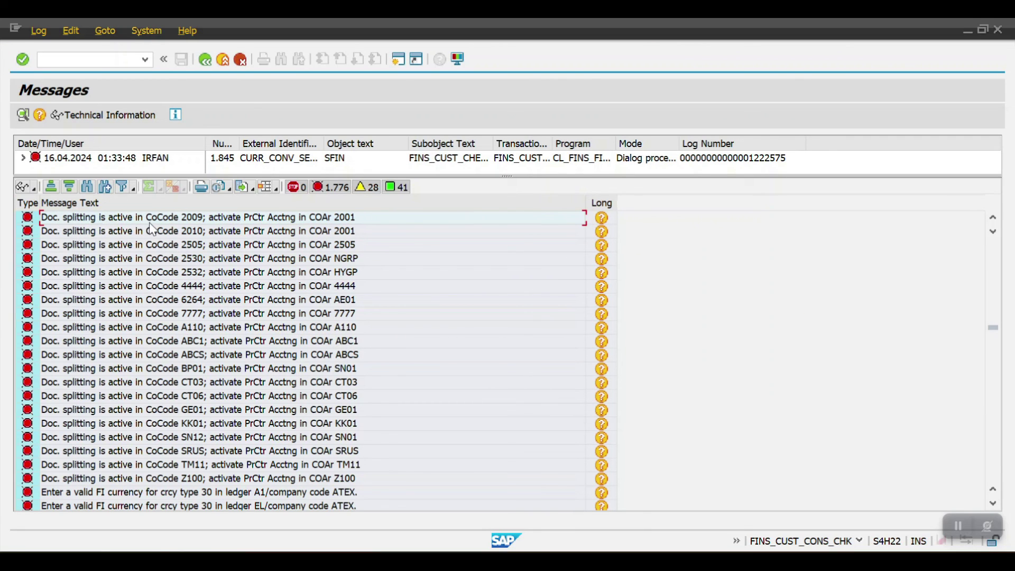
- Examine the document splitting messages for company codes 2009 and 2010, and return to the implementation guide
left_click(166, 235)
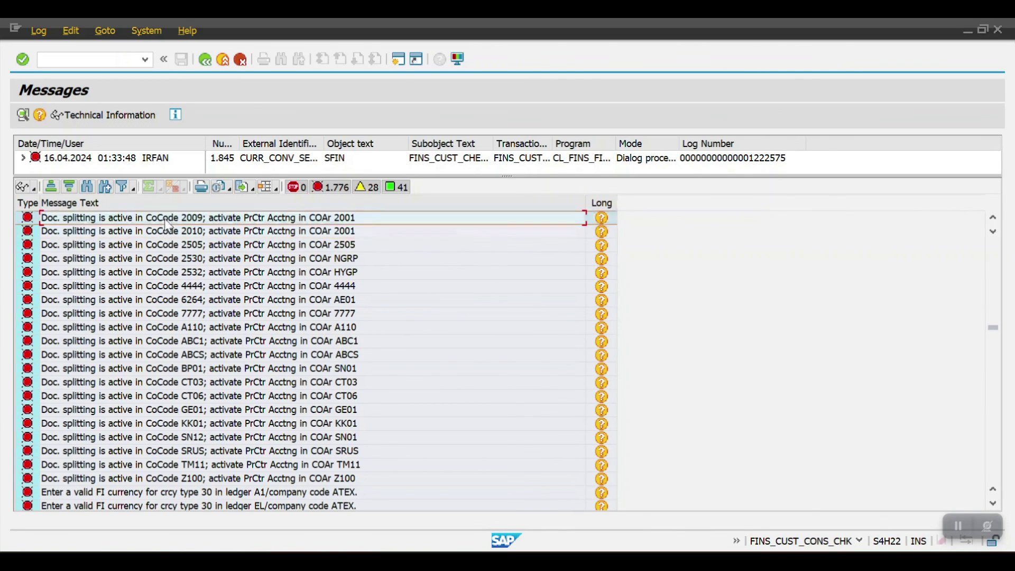
left_click(218, 217)
left_click(300, 229)
left_click(296, 226)
left_click(299, 231)
left_click(293, 219)
left_click(205, 59)
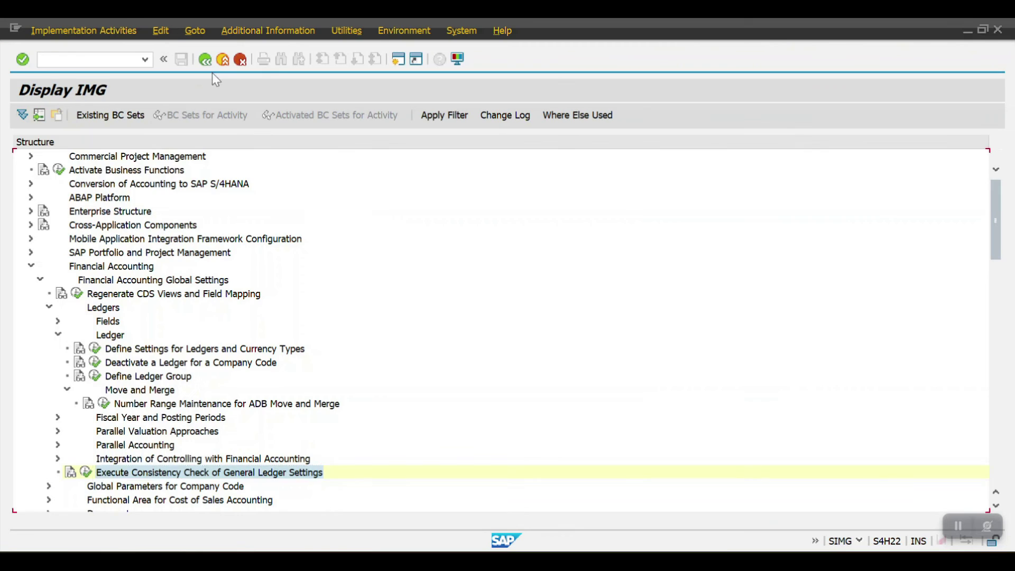